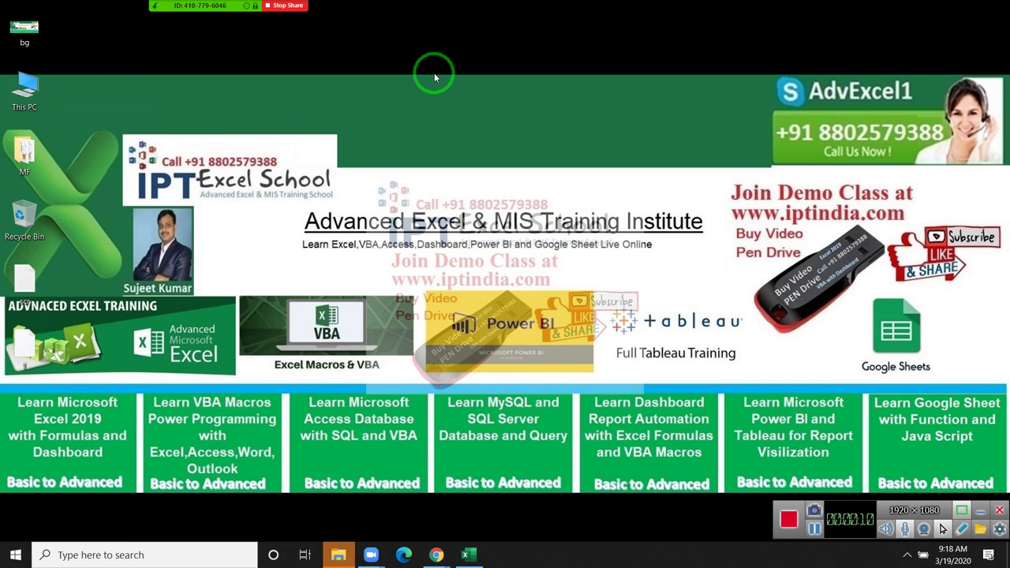
Step: Check the camera list, refresh the Windows desktop, and stop the Zoom screen share
{"action": "left_click", "coordinate": [131, 11]}
{"action": "left_click", "coordinate": [455, 73]}
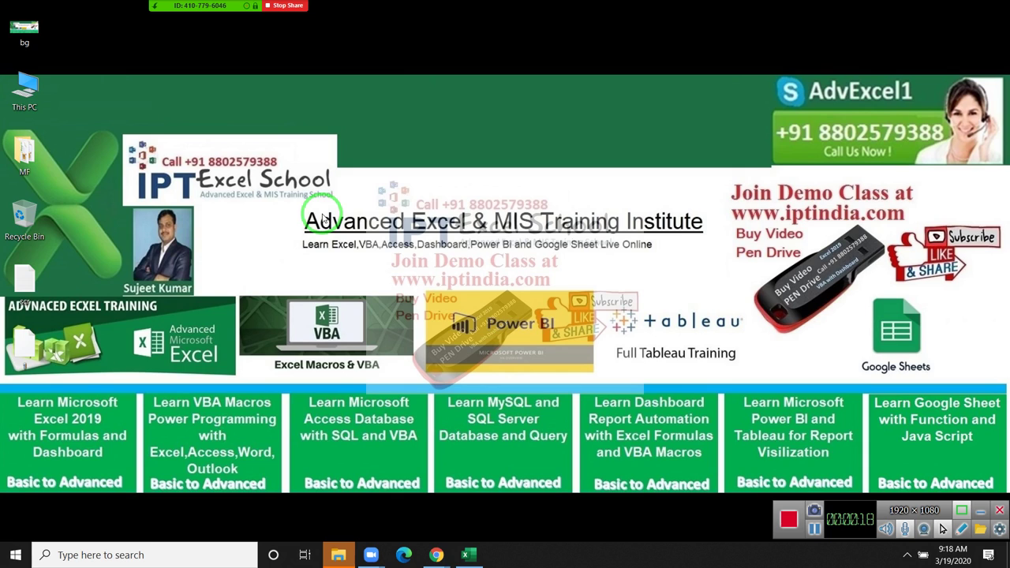
{"action": "right_click", "coordinate": [634, 110]}
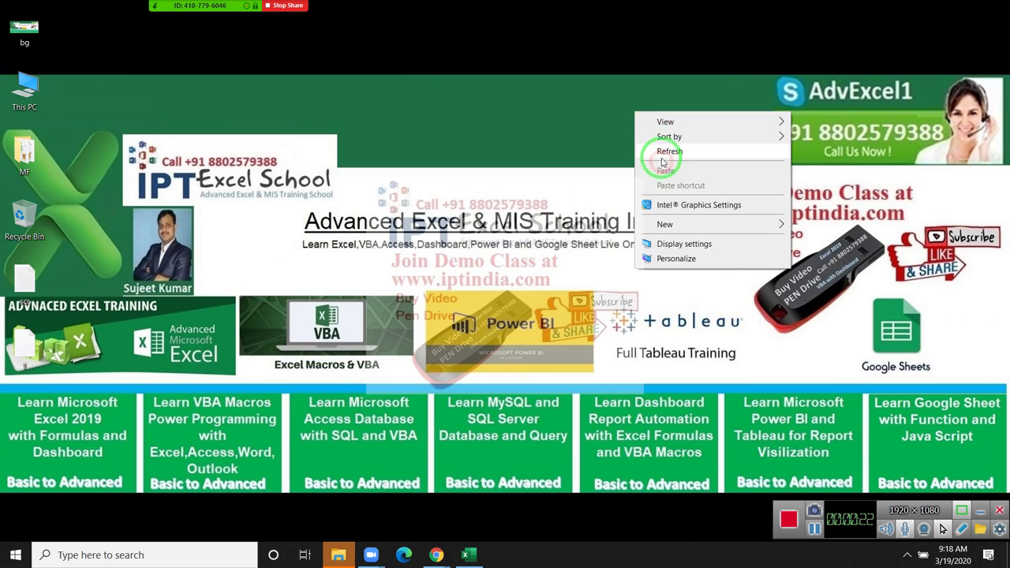
{"action": "left_click", "coordinate": [663, 150]}
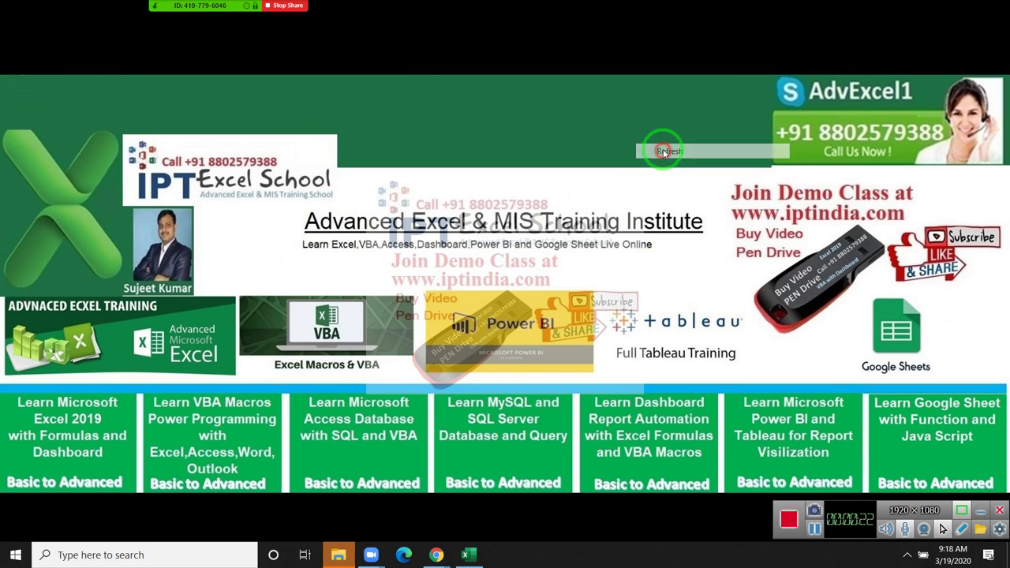
{"action": "left_click", "coordinate": [290, 8]}
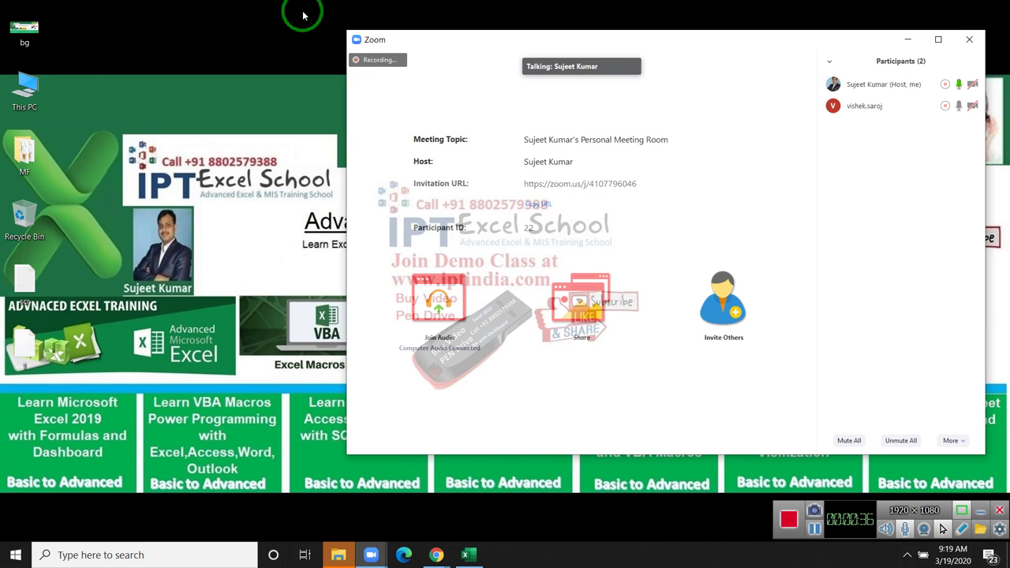
Step: Pick the Screen tile in Zoom's share options and share the entire screen
{"action": "mouse_move", "coordinate": [466, 163]}
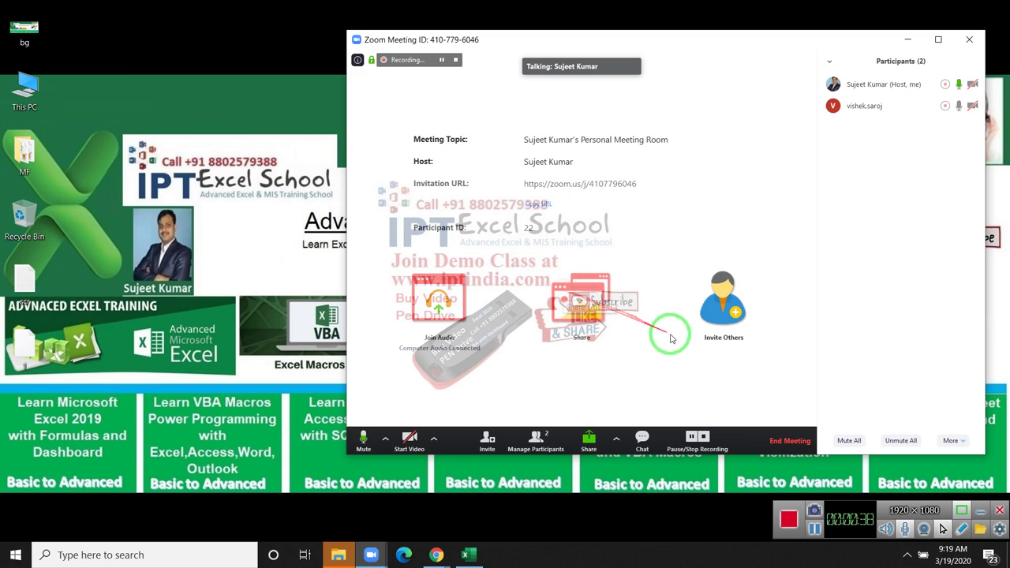
{"action": "left_click", "coordinate": [581, 314]}
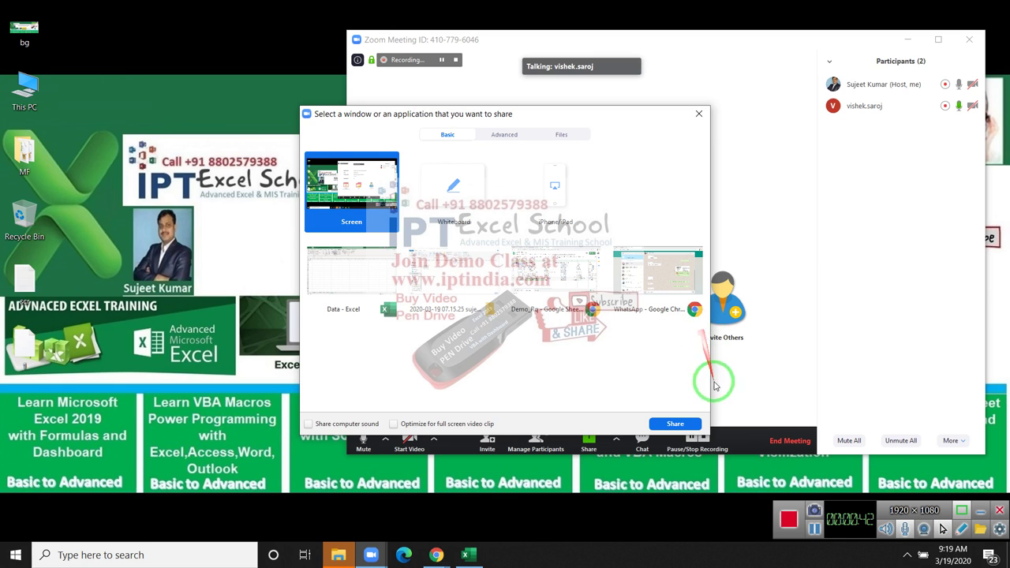
{"action": "left_click", "coordinate": [675, 423]}
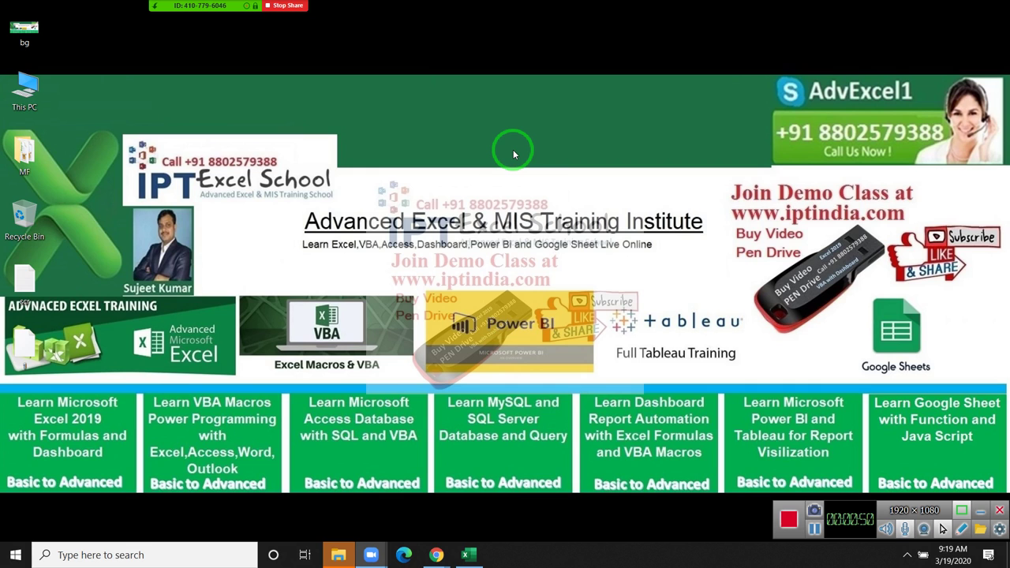
{"action": "left_click", "coordinate": [341, 556]}
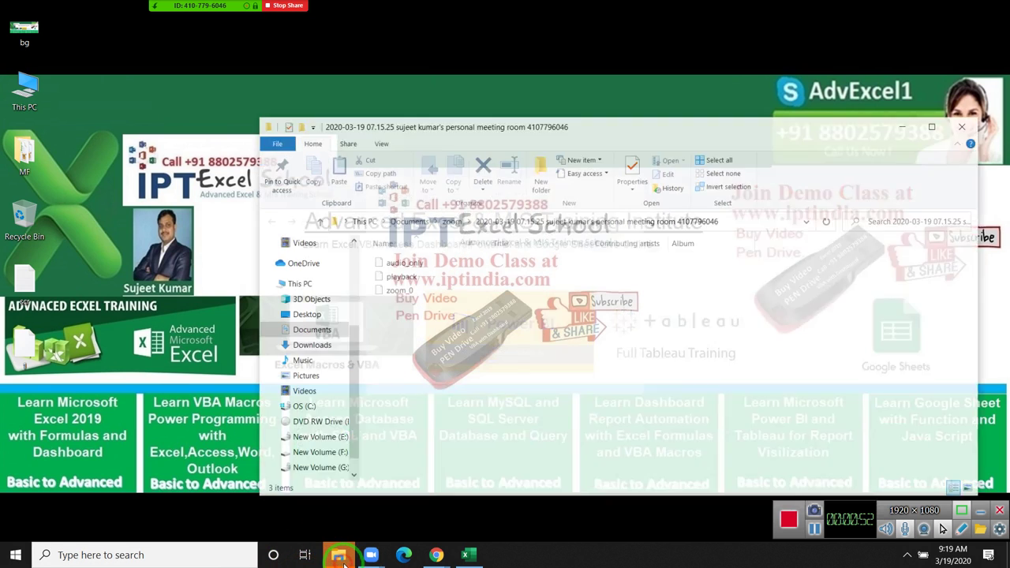
{"action": "left_click", "coordinate": [316, 320]}
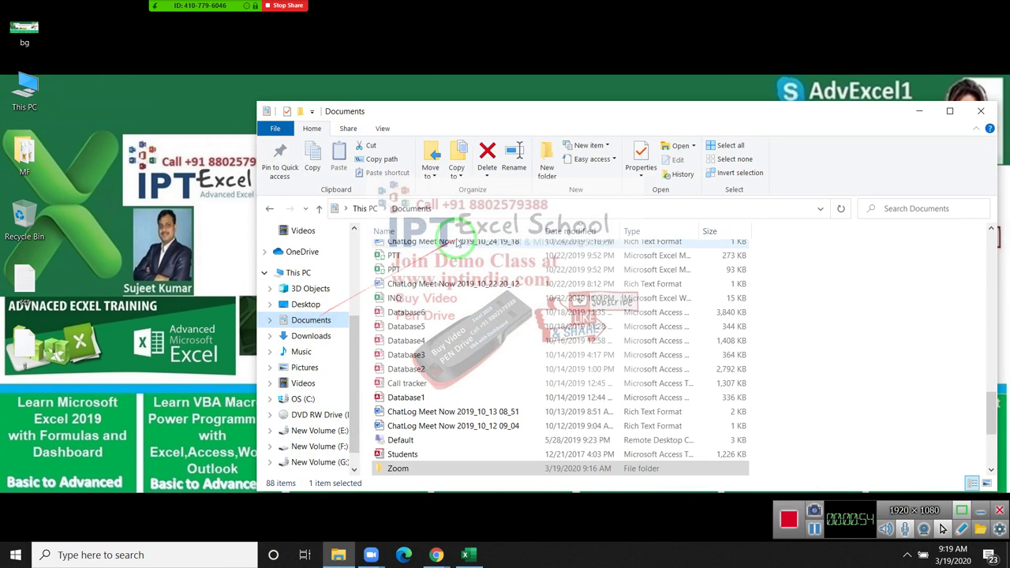
{"action": "scroll", "coordinate": [458, 410], "scroll_direction": "down", "scroll_amount": 20}
{"action": "left_click", "coordinate": [450, 469]}
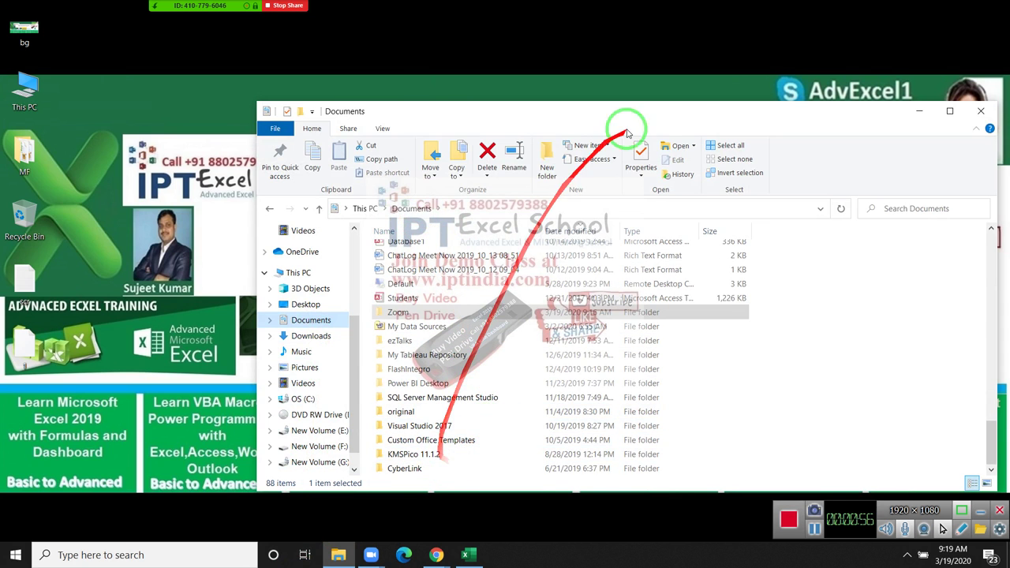
{"action": "double_click", "coordinate": [678, 112]}
{"action": "left_click", "coordinate": [169, 365]}
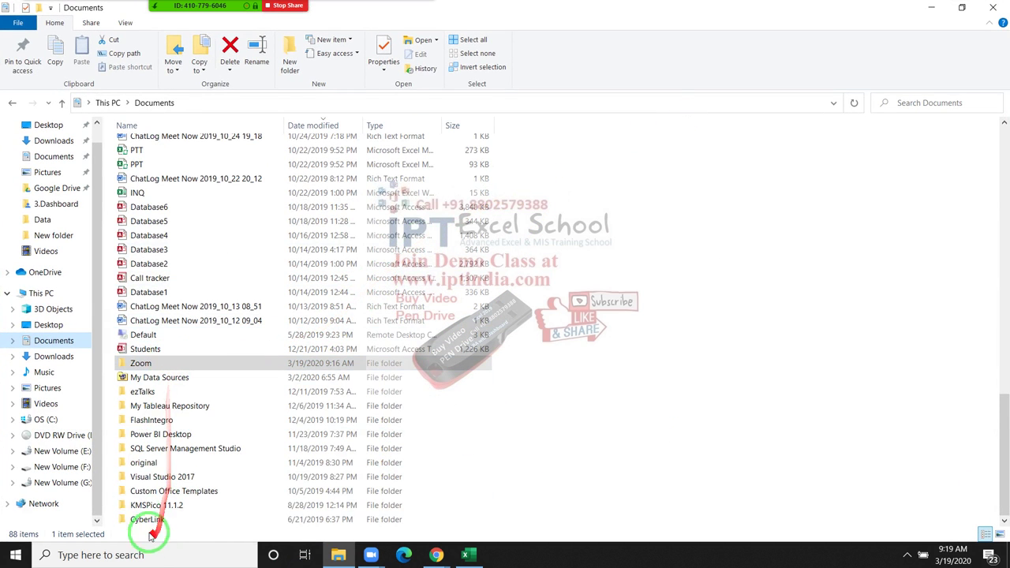
{"action": "double_click", "coordinate": [140, 364]}
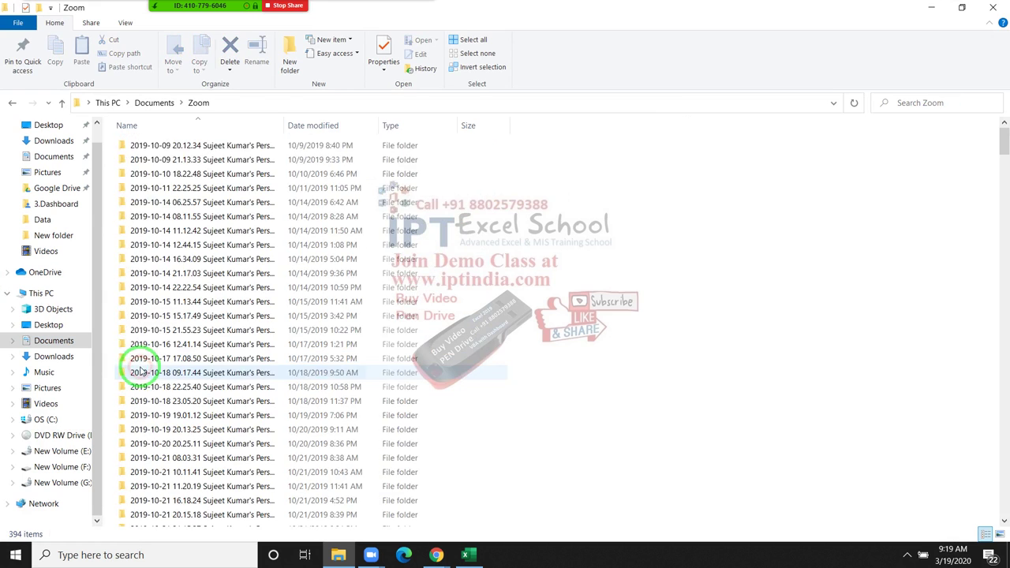
{"action": "scroll", "coordinate": [193, 363], "scroll_direction": "down", "scroll_amount": 2}
{"action": "scroll", "coordinate": [193, 362], "scroll_direction": "down", "scroll_amount": 6}
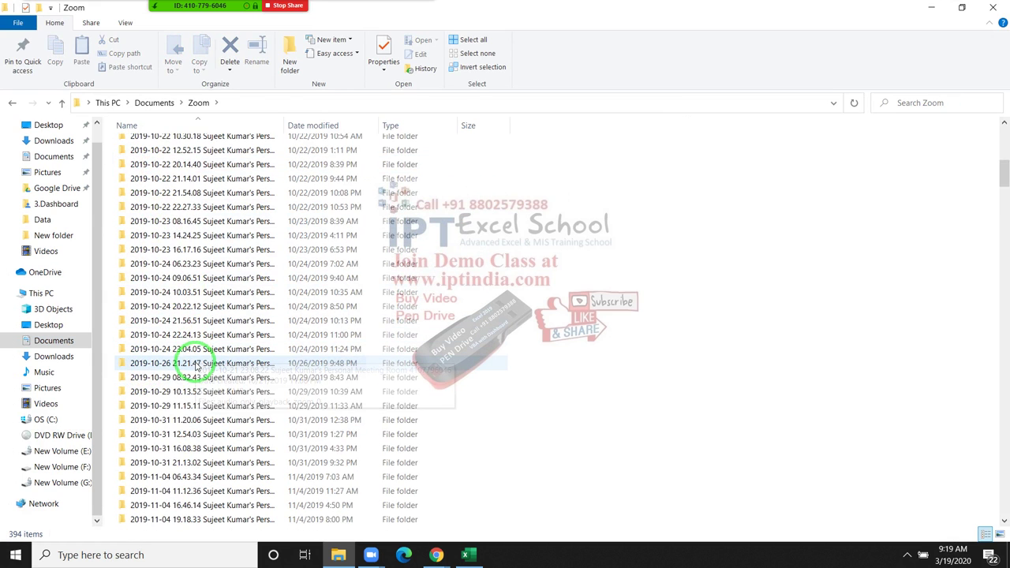
{"action": "scroll", "coordinate": [193, 363], "scroll_direction": "down", "scroll_amount": 12}
{"action": "scroll", "coordinate": [193, 359], "scroll_direction": "down", "scroll_amount": 8}
{"action": "scroll", "coordinate": [197, 355], "scroll_direction": "down", "scroll_amount": 10}
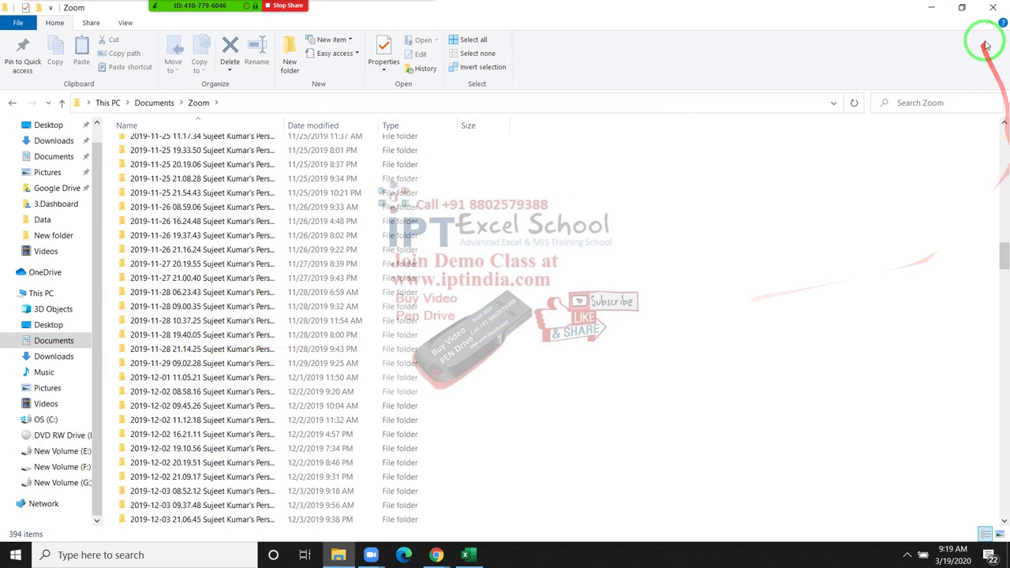
{"action": "left_click", "coordinate": [990, 11]}
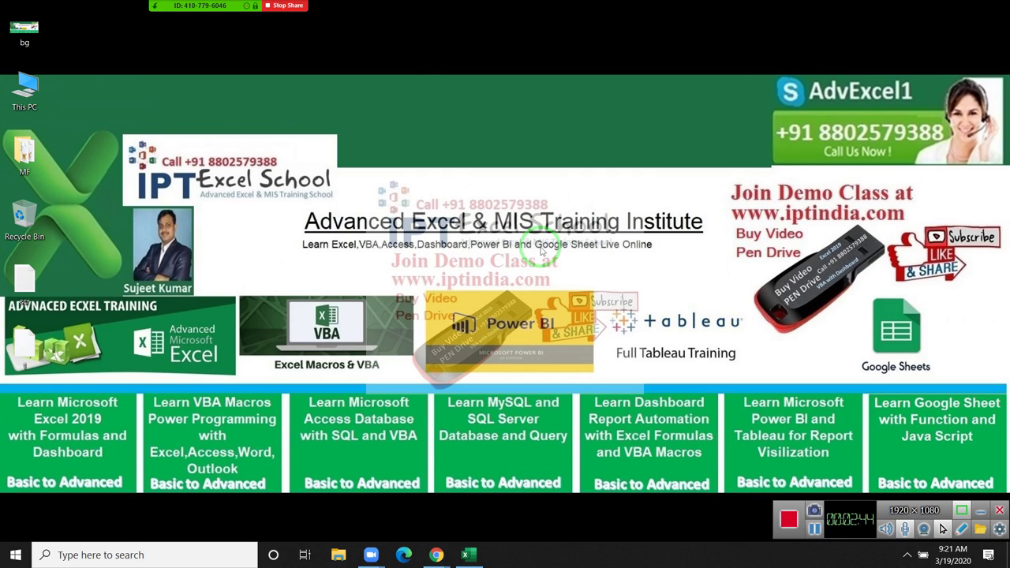
Step: Bring Excel back, select H8, turn off design mode and dismiss the macros-disabled warning
{"action": "left_click", "coordinate": [468, 554]}
{"action": "left_click", "coordinate": [340, 246]}
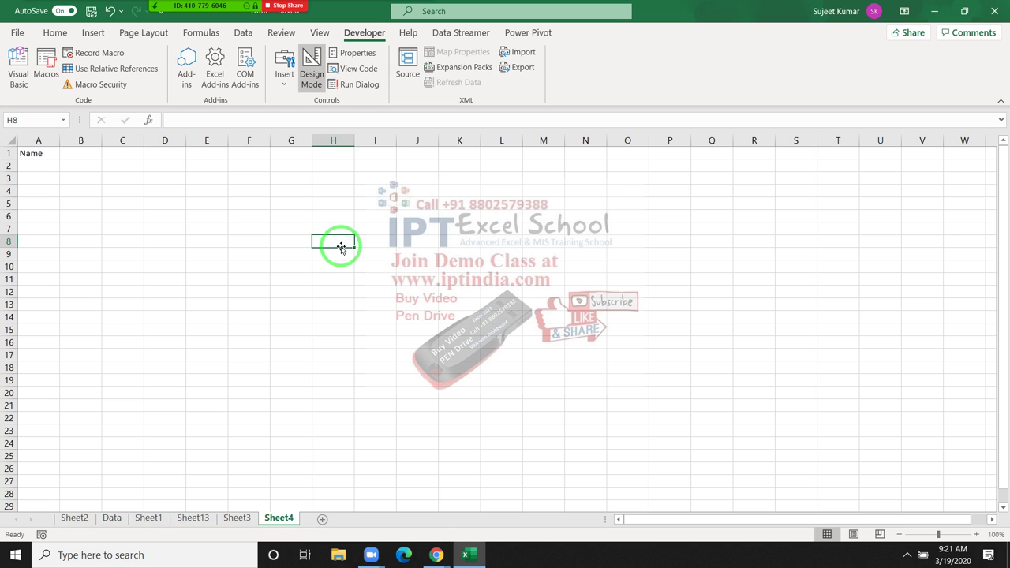
{"action": "left_click", "coordinate": [312, 74]}
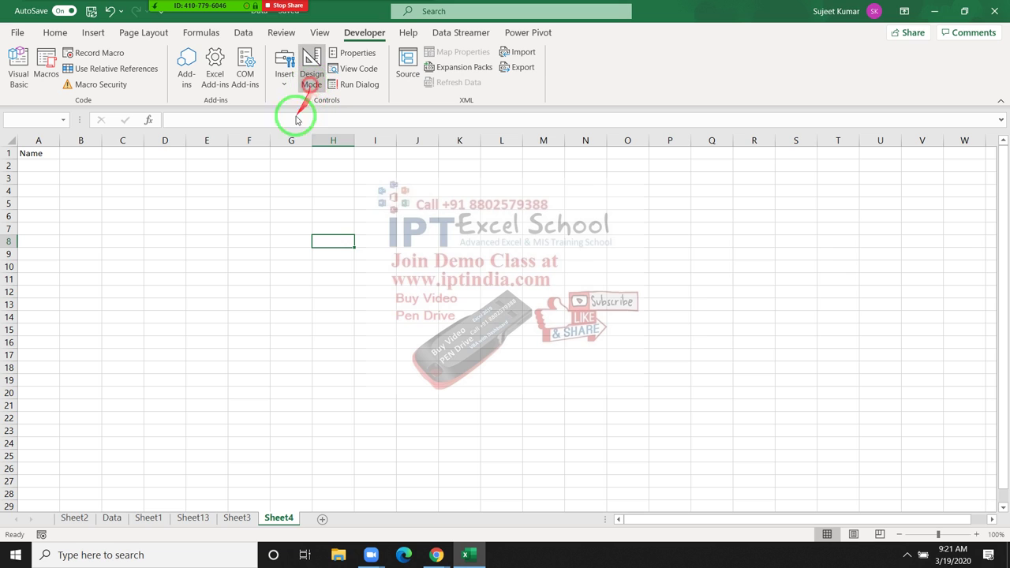
{"action": "left_click", "coordinate": [485, 314]}
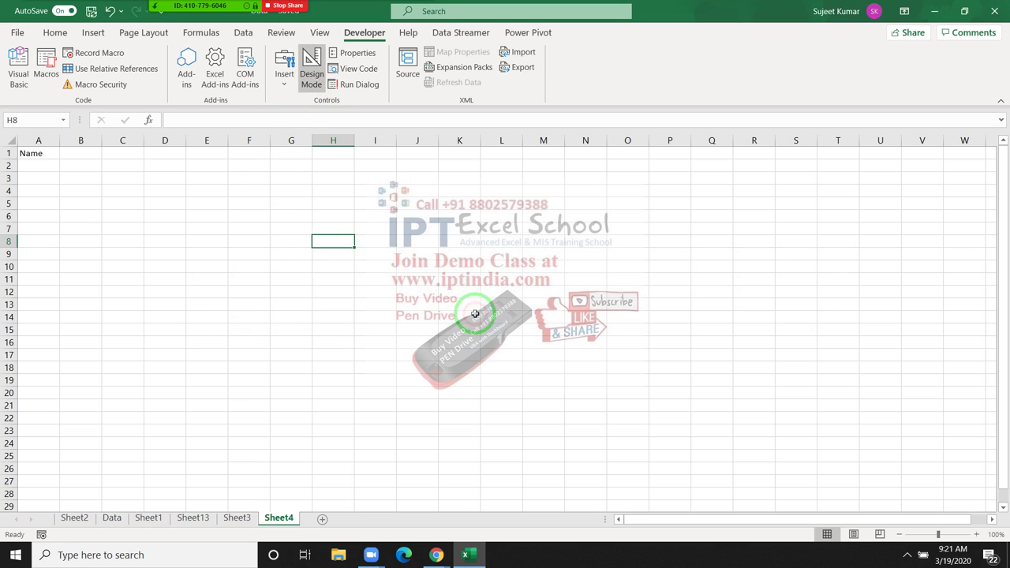
Step: Set Macro Security to Enable all macros, then turn off design mode and dismiss the warning
{"action": "left_click", "coordinate": [118, 85]}
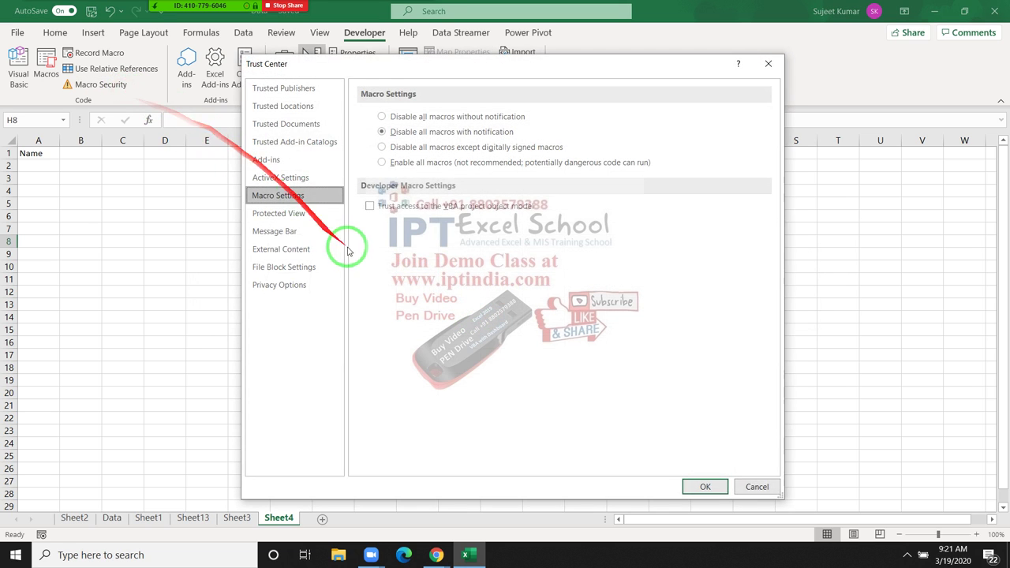
{"action": "left_click", "coordinate": [382, 162]}
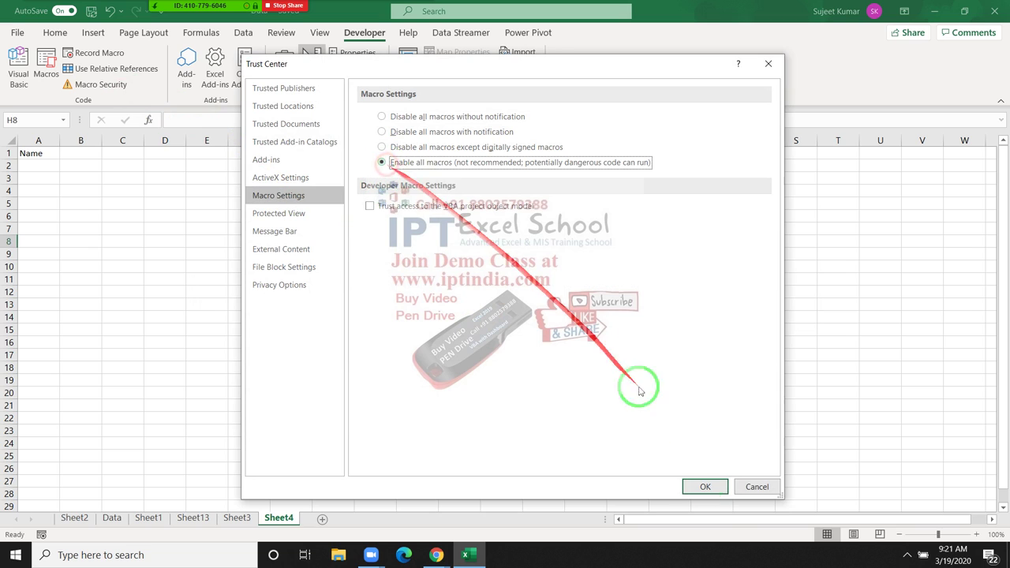
{"action": "left_click", "coordinate": [710, 490]}
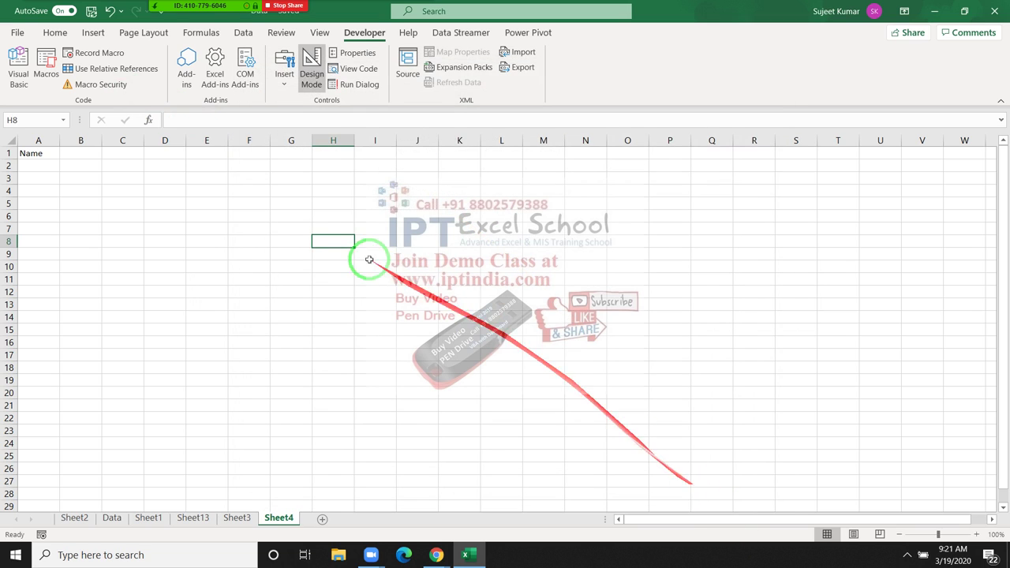
{"action": "left_click", "coordinate": [292, 191]}
{"action": "left_click", "coordinate": [311, 68]}
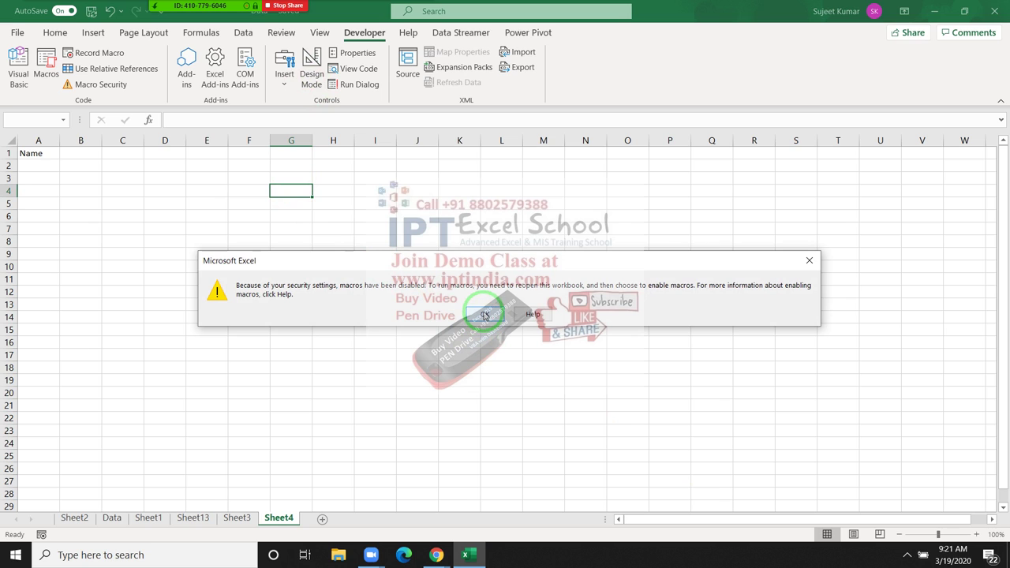
{"action": "left_click", "coordinate": [485, 315]}
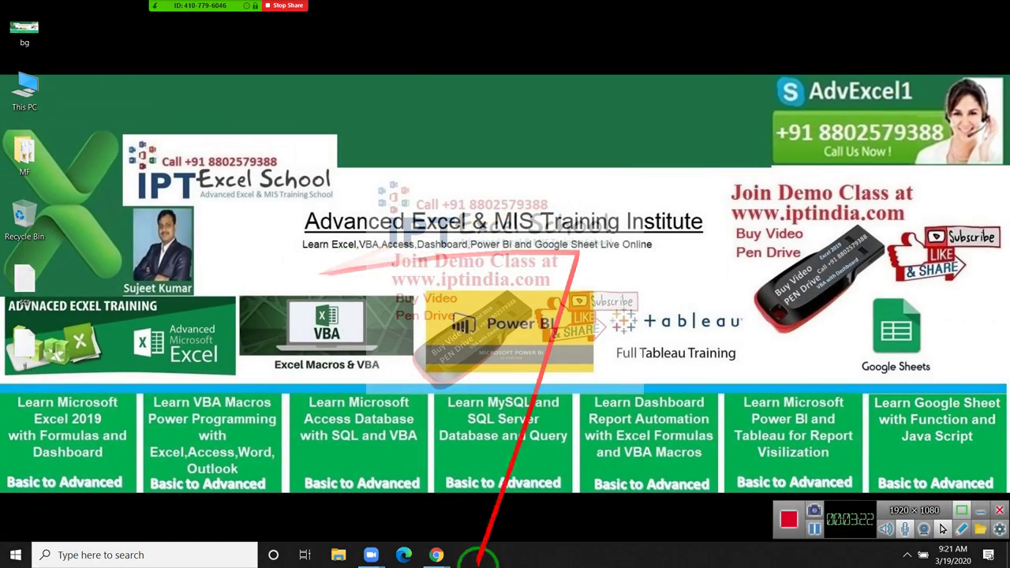
Step: Search for 'excel', launch Excel and create a blank workbook
{"action": "type", "text": "excel"}
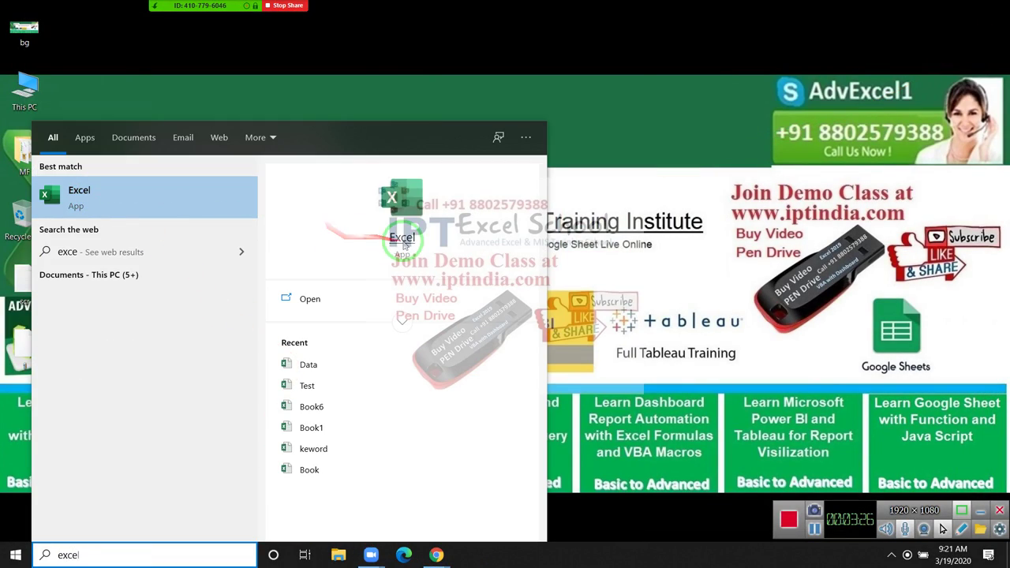
{"action": "left_click", "coordinate": [404, 241]}
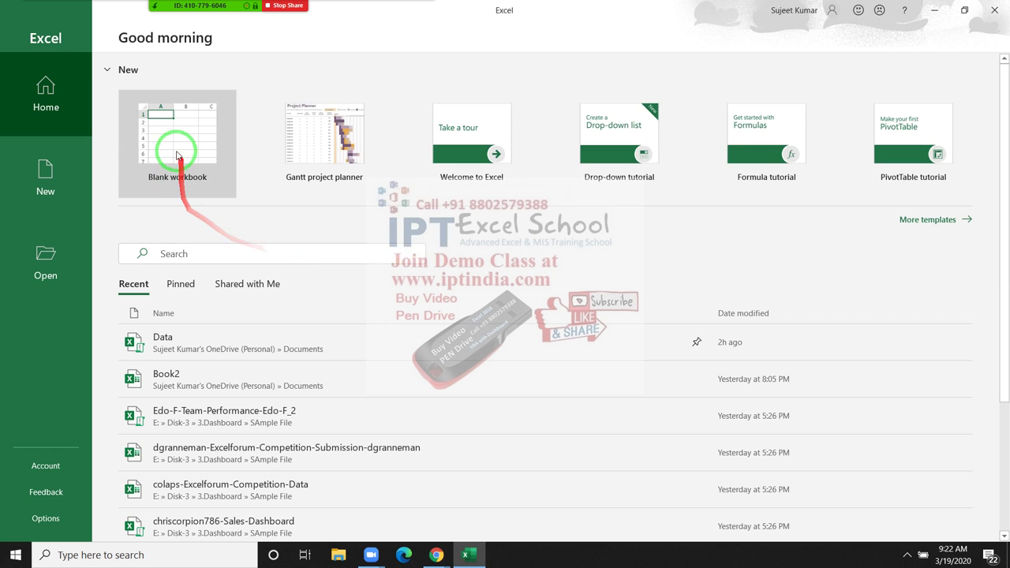
{"action": "left_click", "coordinate": [174, 149]}
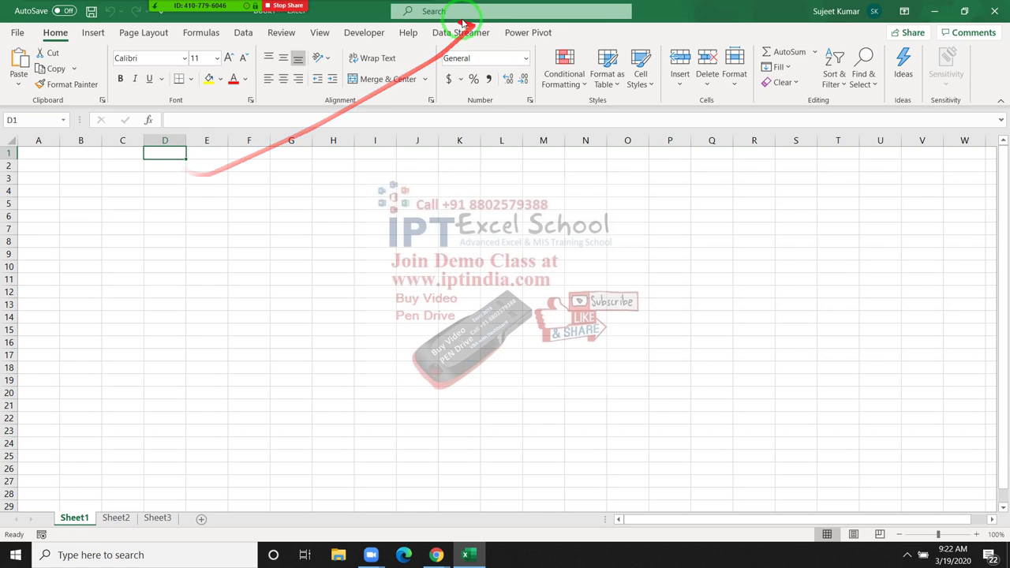
Step: Type the label 'Macros' into cell D3 of the current workbook
{"action": "left_click", "coordinate": [377, 38]}
{"action": "left_click", "coordinate": [160, 180]}
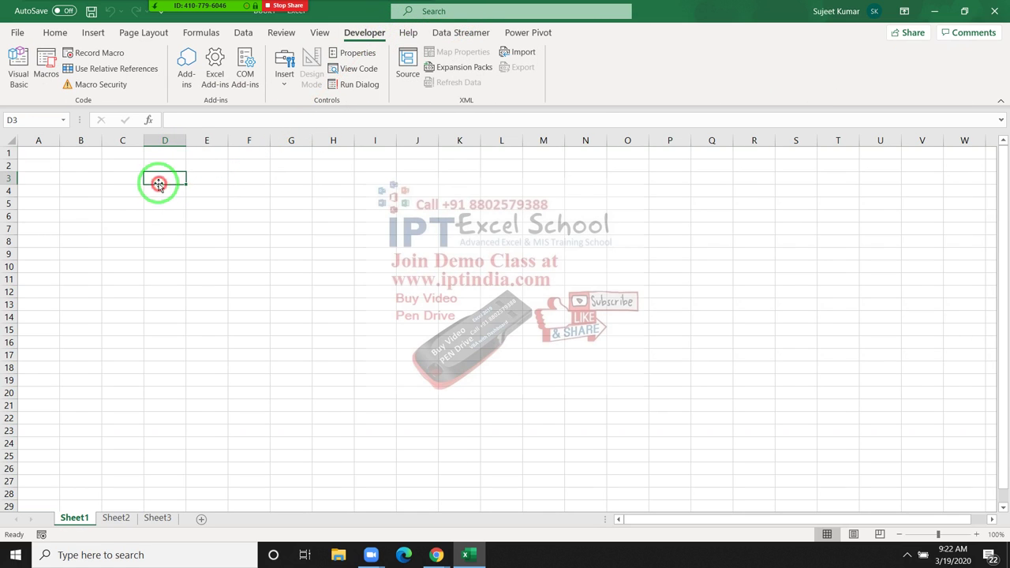
{"action": "type", "text": "Macros"}
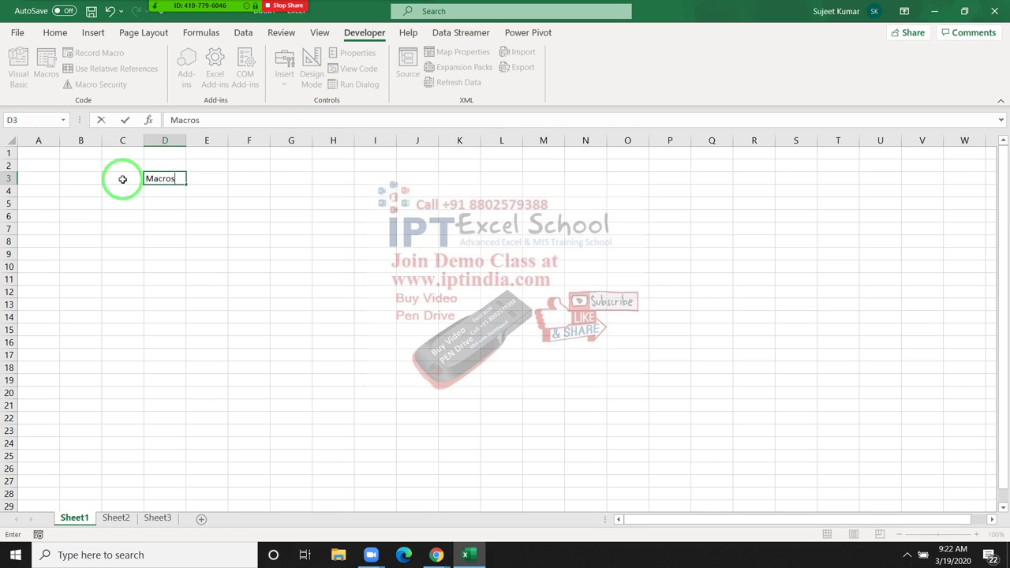
{"action": "key", "text": "Return"}
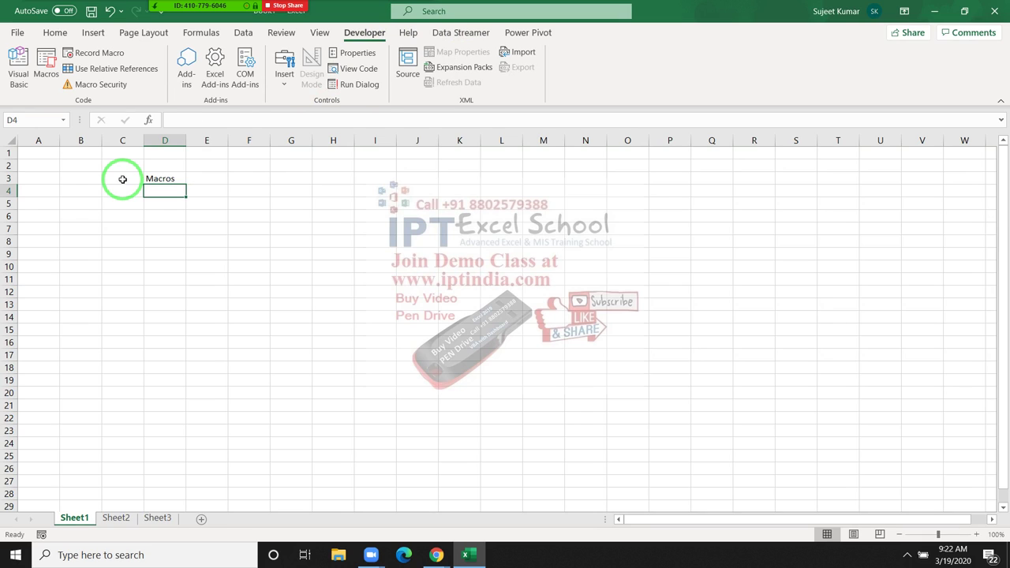
{"action": "key", "text": "Up"}
{"action": "key", "text": "Right"}
{"action": "key", "text": "Down"}
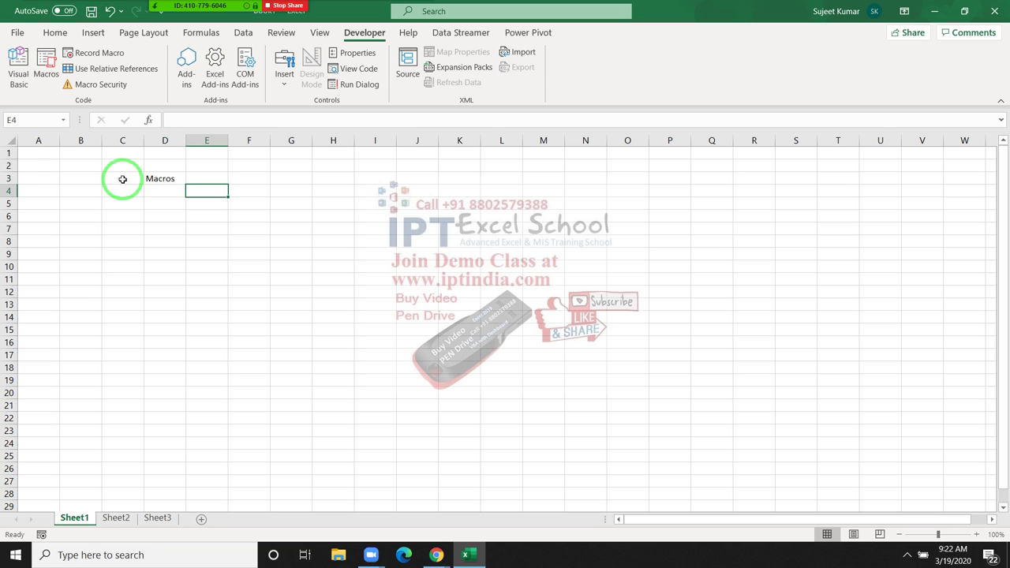
{"action": "key", "text": "Left"}
{"action": "key", "text": "Up"}
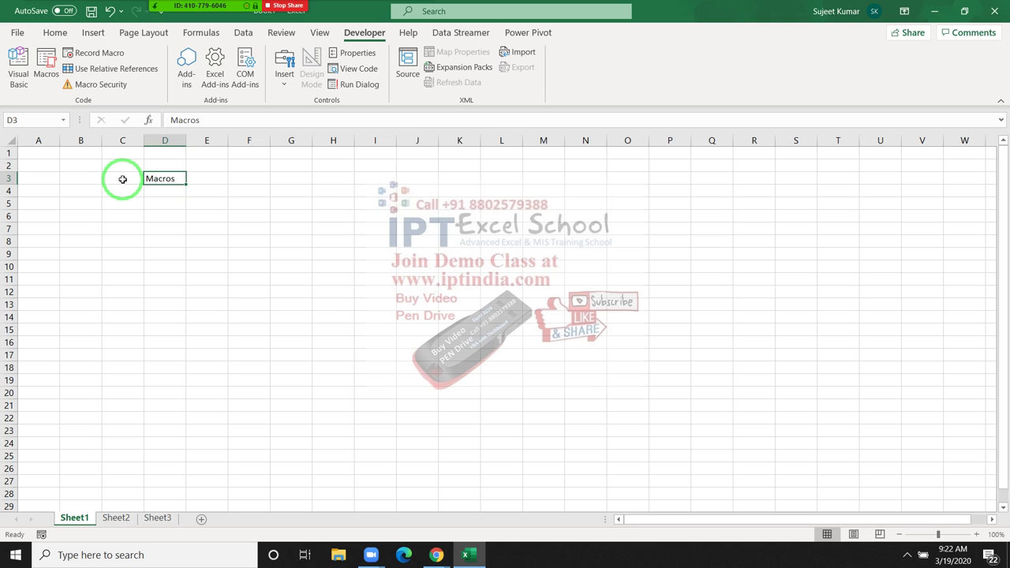
Step: Create a new workbook with Ctrl+N and enter the header 'Name' in A1
{"action": "key", "text": "ctrl+n"}
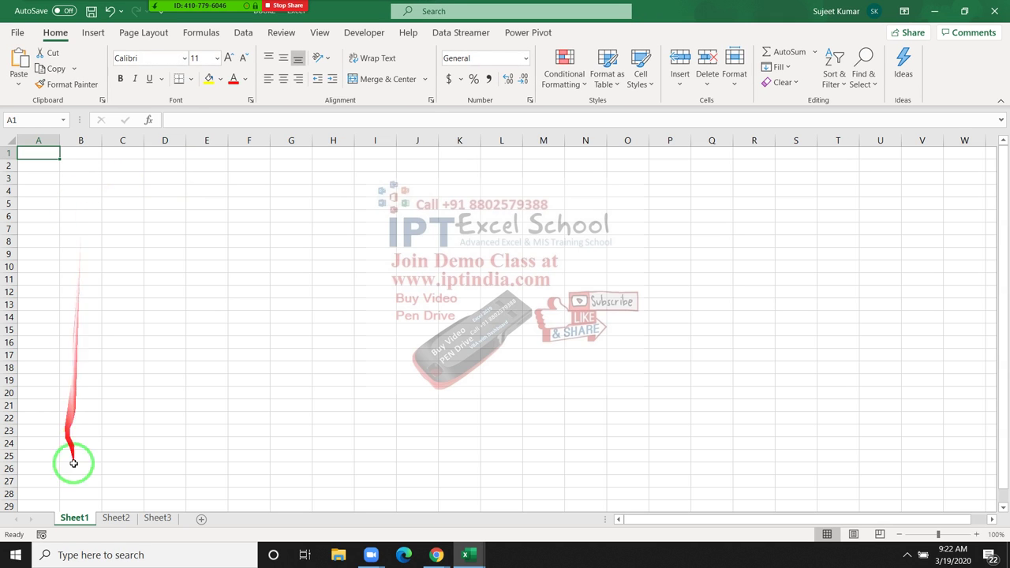
{"action": "double_click", "coordinate": [74, 518]}
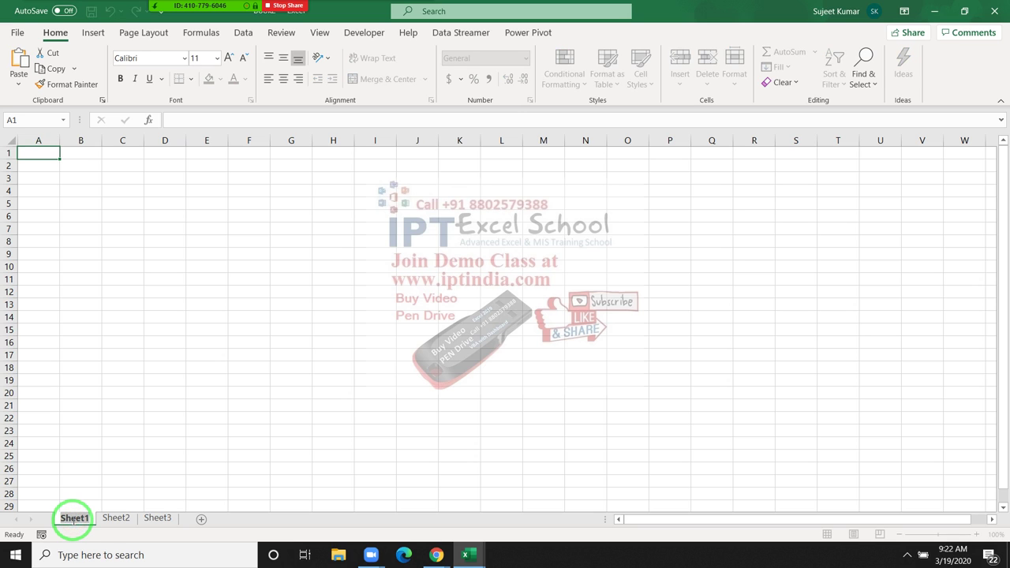
{"action": "key", "text": "Return"}
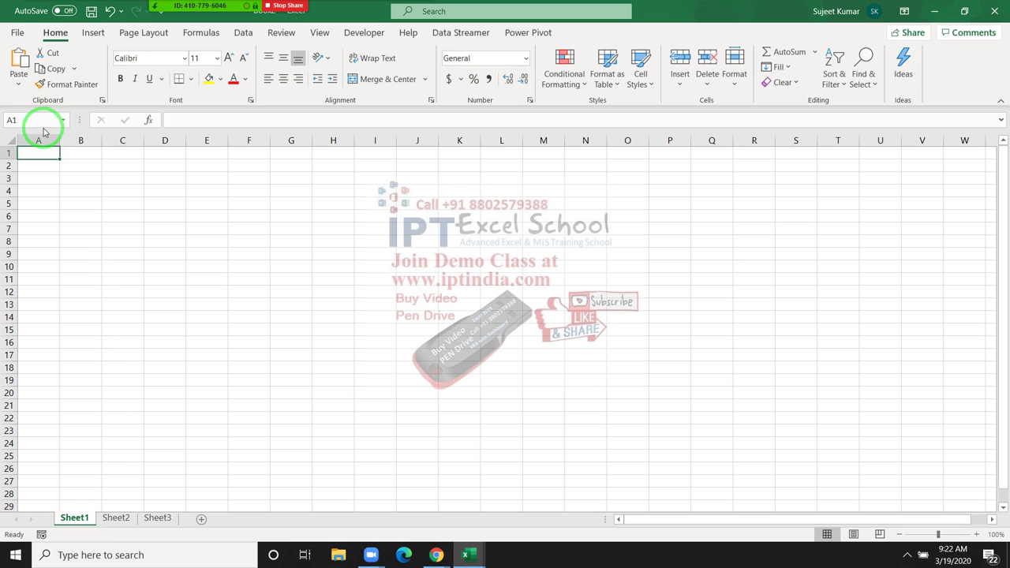
{"action": "type", "text": "Name"}
{"action": "key", "text": "Return"}
{"action": "key", "text": "Up"}
{"action": "key", "text": "Right"}
{"action": "key", "text": "Left"}
{"action": "key", "text": "Down"}
Step: Enter a sample name in A2 and fill column A down to row 21
{"action": "type", "text": "P"}
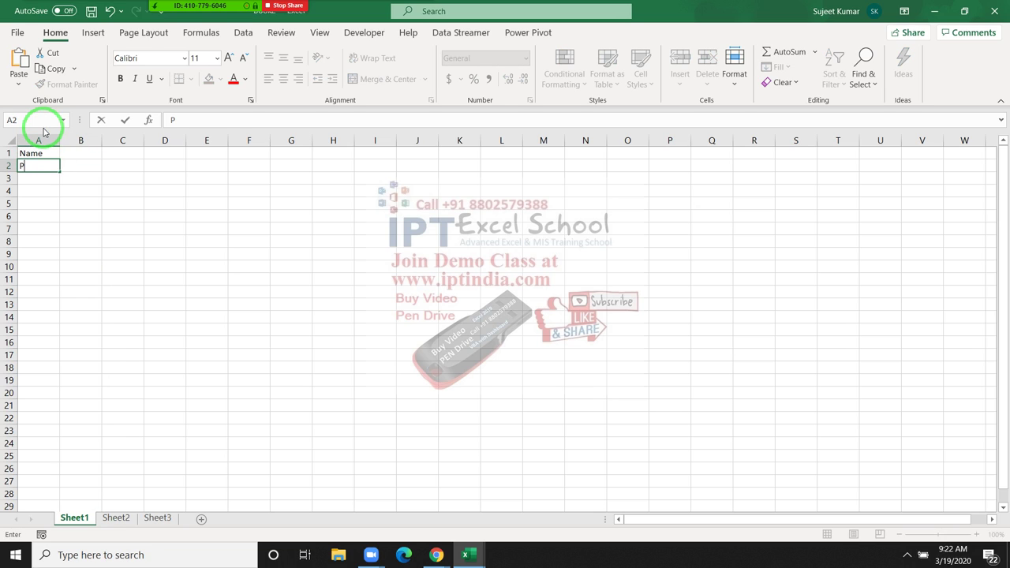
{"action": "type", "text": "uja"}
{"action": "left_click", "coordinate": [27, 209]}
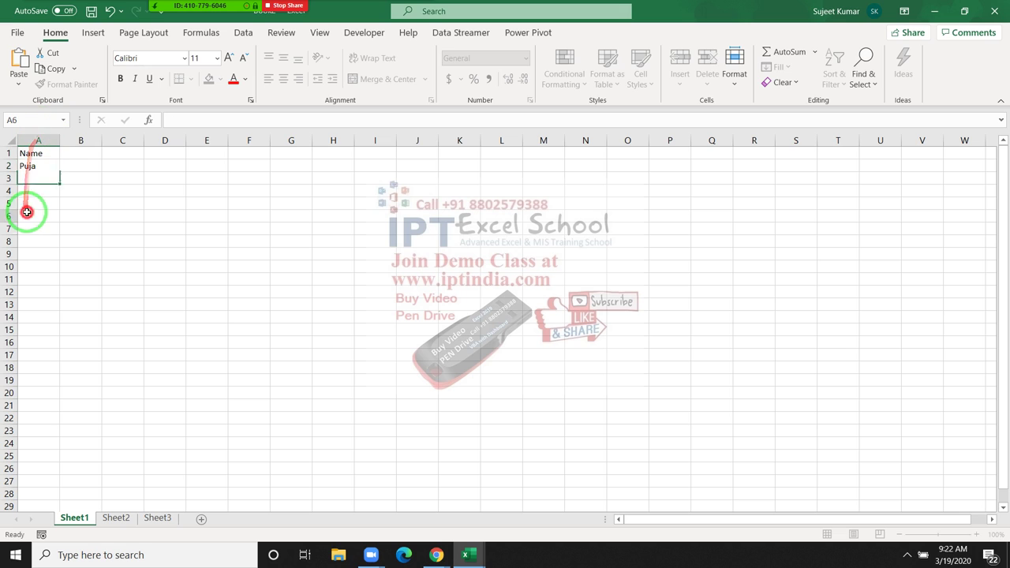
{"action": "left_click", "coordinate": [41, 162]}
{"action": "left_click_drag", "start_coordinate": [55, 171], "coordinate": [52, 409]}
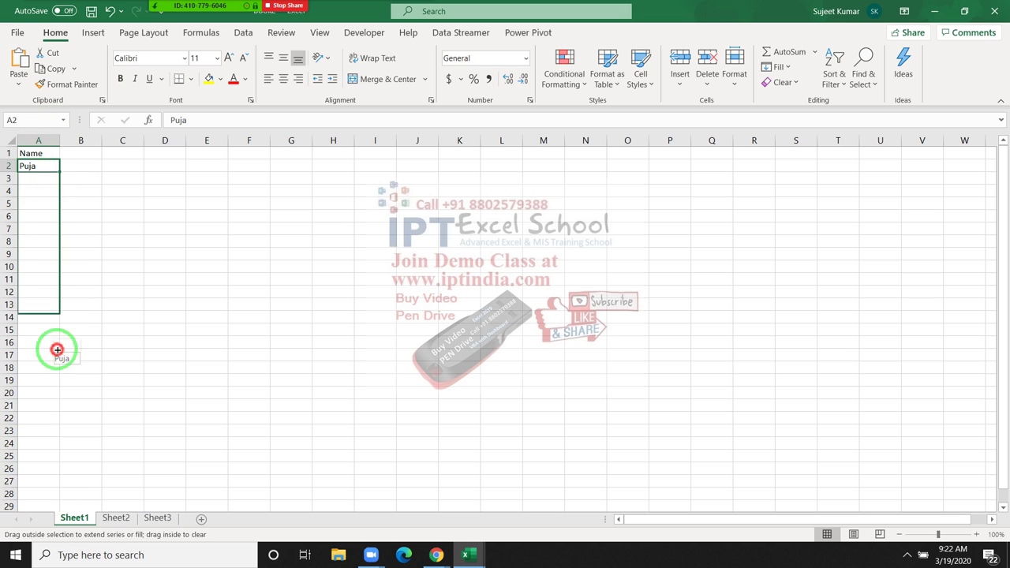
{"action": "left_click", "coordinate": [75, 165]}
{"action": "left_click", "coordinate": [76, 153]}
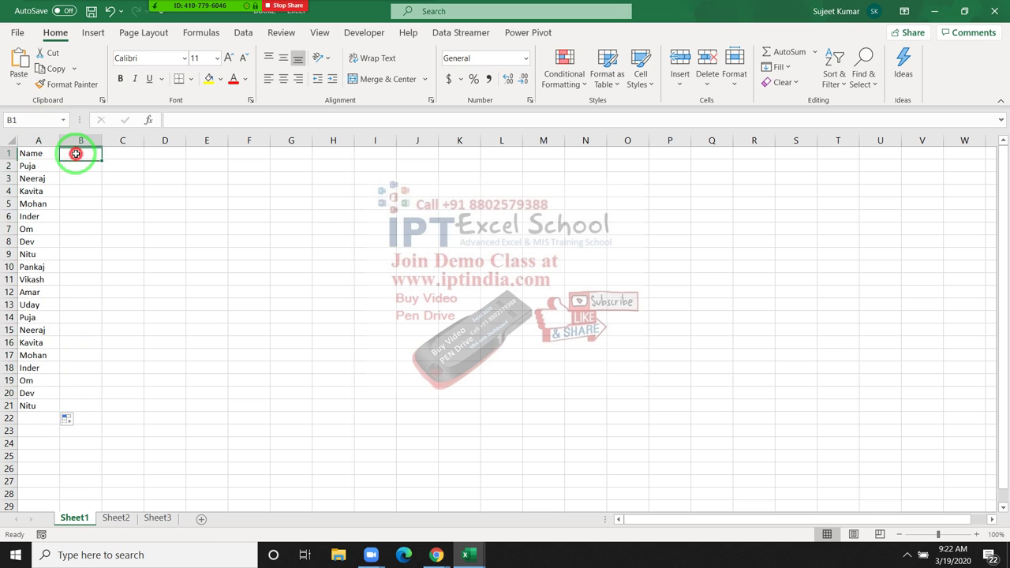
Step: Add the 'Sales' header in B1 and =RANDBETWEEN(1,100) in B2
{"action": "type", "text": "Sale"}
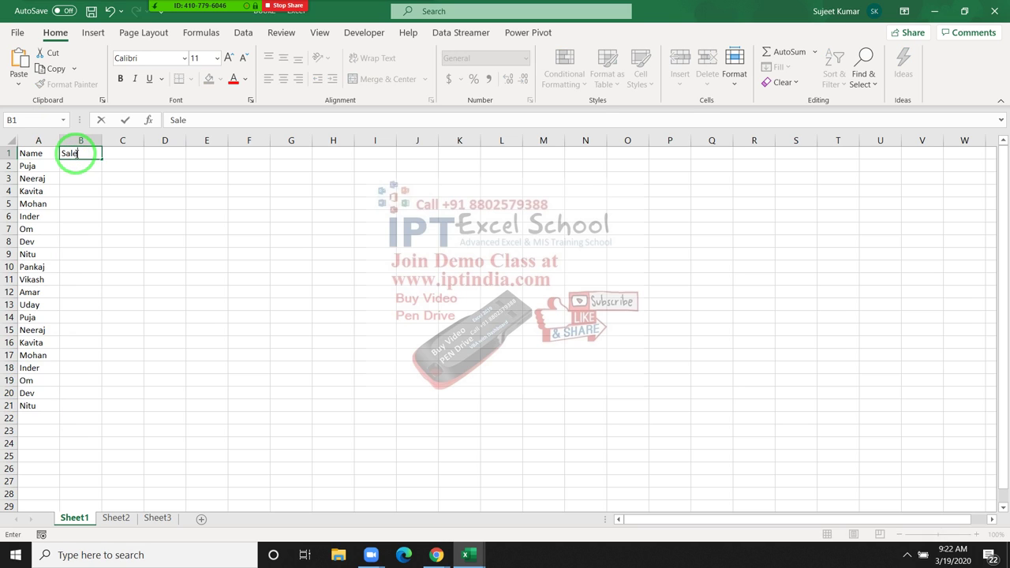
{"action": "key", "text": "Return"}
{"action": "type", "text": "=ra"}
{"action": "key", "text": "Down"}
{"action": "key", "text": "Down"}
{"action": "key", "text": "Down"}
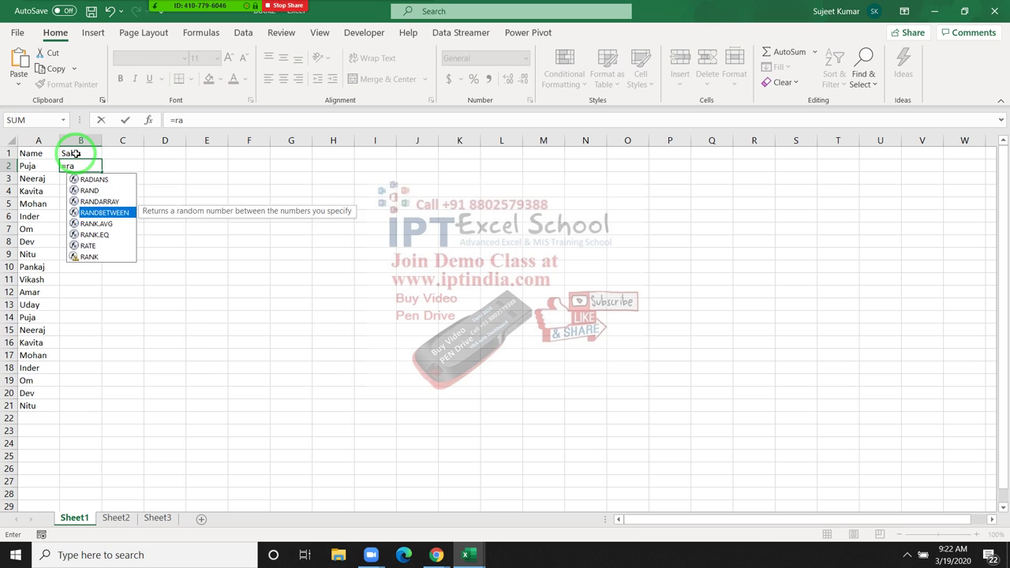
{"action": "key", "text": "Tab"}
{"action": "type", "text": "1"}
{"action": "type", "text": ",100"}
{"action": "key", "text": "Return"}
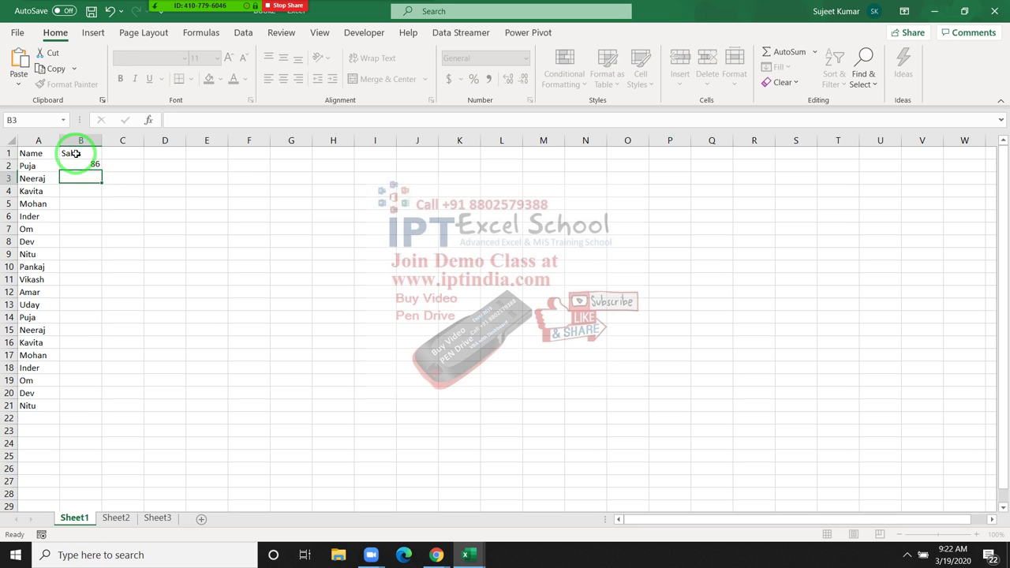
Step: Fill the random formula down B2:B21 with Ctrl+D and copy the A1:B21 table
{"action": "key", "text": "Left"}
{"action": "key", "text": "ctrl+Down"}
{"action": "key", "text": "Right"}
{"action": "key", "text": "ctrl+shift+Up"}
{"action": "key", "text": "ctrl+d"}
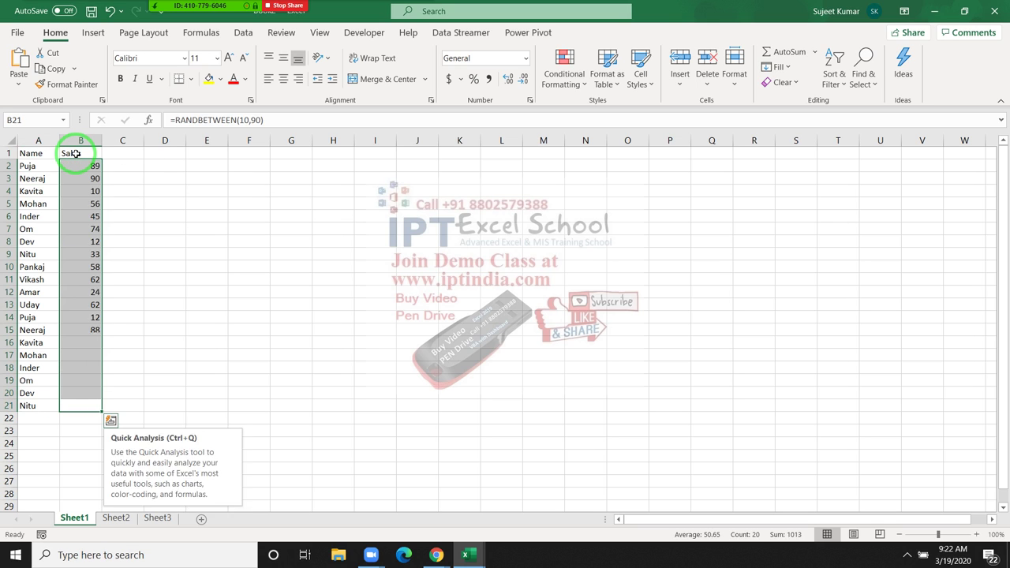
{"action": "key", "text": "ctrl+Home"}
{"action": "key", "text": "shift+Right"}
{"action": "key", "text": "ctrl+shift+Down"}
{"action": "key", "text": "ctrl+c"}
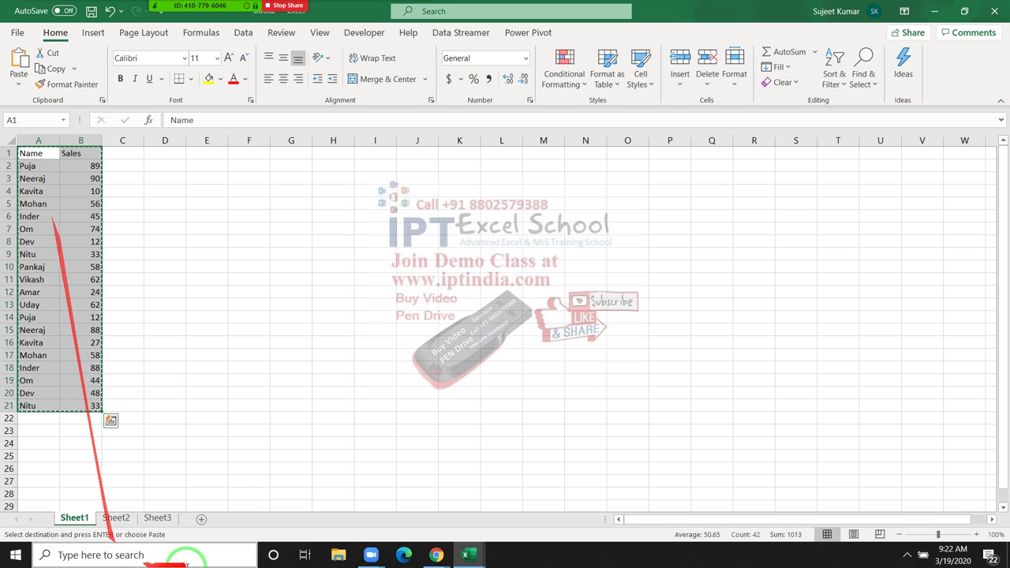
Step: Paste the Name/Sales table into Sheet2 through Sheet5, adding sheets as needed
{"action": "left_click", "coordinate": [126, 518]}
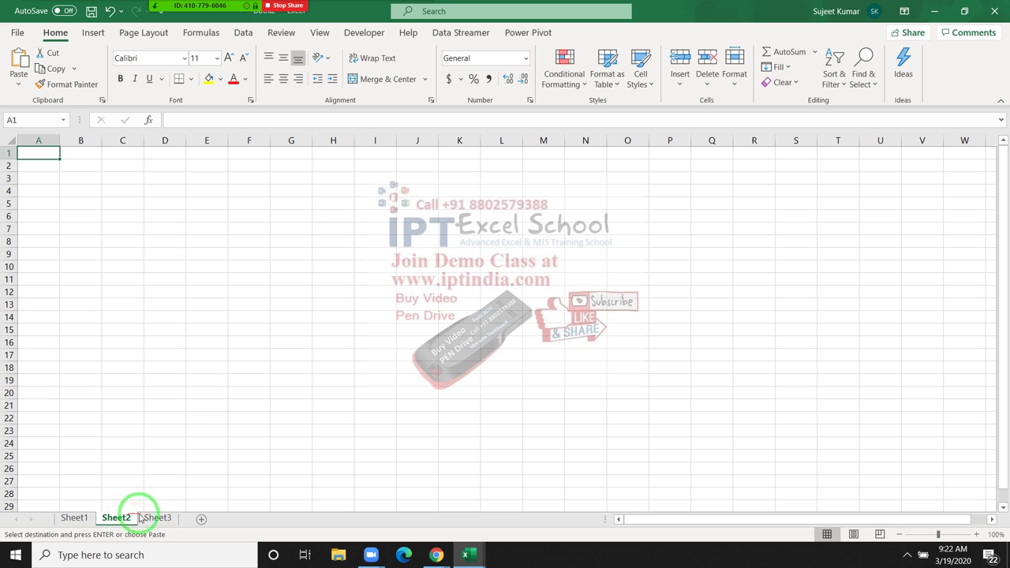
{"action": "left_click", "coordinate": [158, 518], "text": "shift"}
{"action": "key", "text": "ctrl+v"}
{"action": "left_click", "coordinate": [201, 519]}
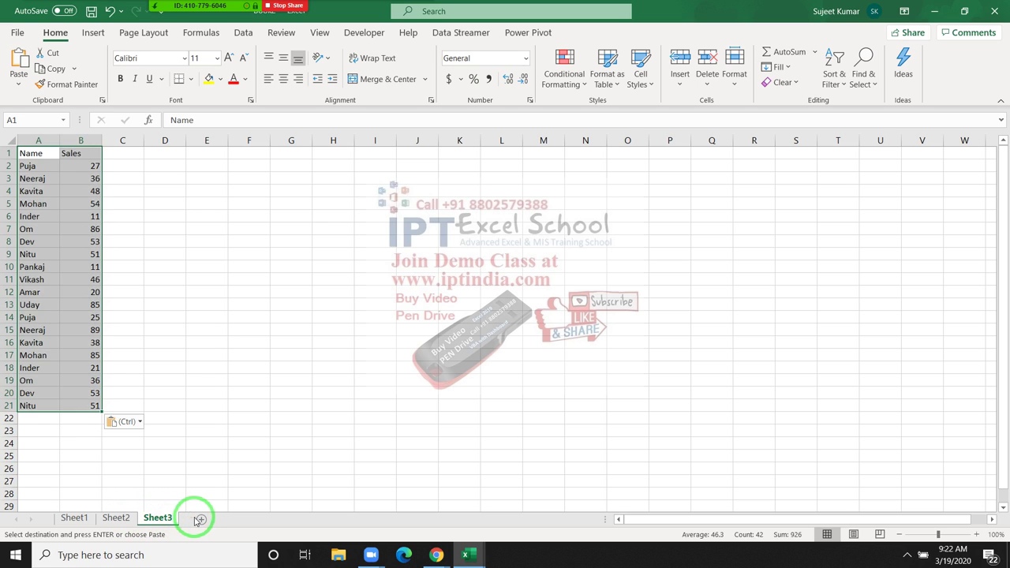
{"action": "left_click", "coordinate": [199, 518]}
{"action": "key", "text": "ctrl+v"}
{"action": "left_click", "coordinate": [243, 519]}
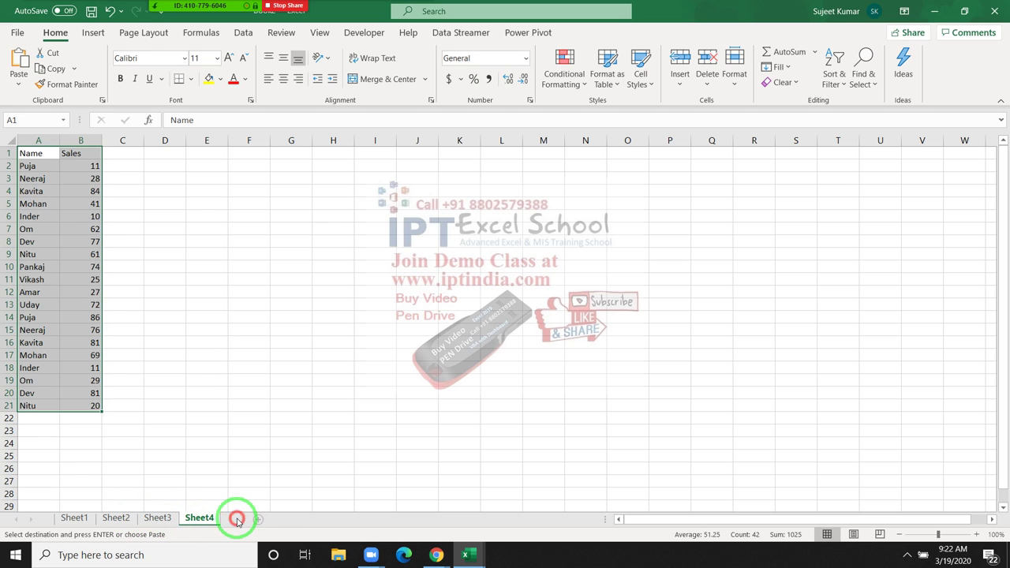
{"action": "key", "text": "ctrl+v"}
Step: Group all five sheets and Paste Values to freeze the random Sales numbers
{"action": "left_click", "coordinate": [70, 518], "text": "shift"}
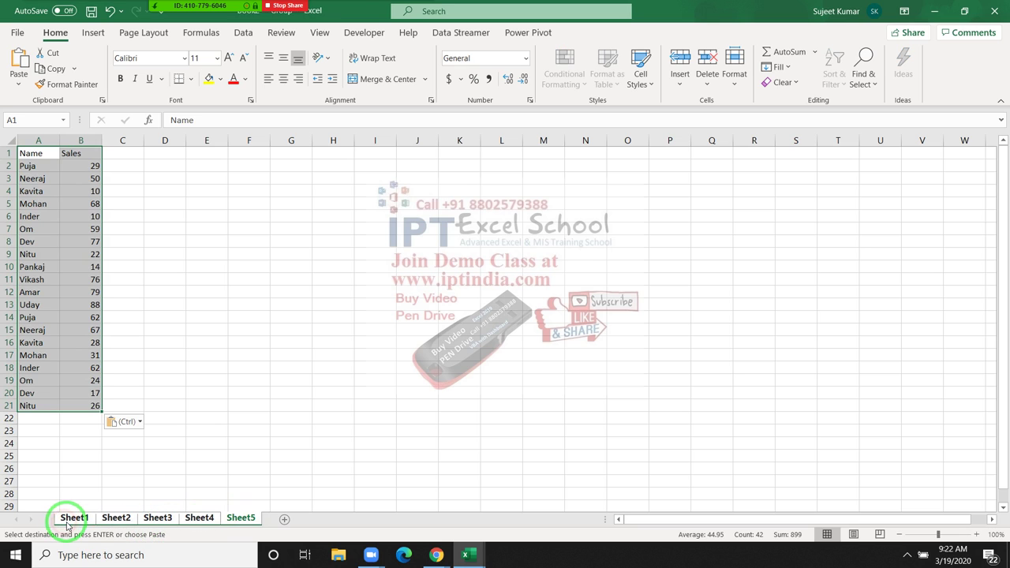
{"action": "left_click", "coordinate": [18, 79]}
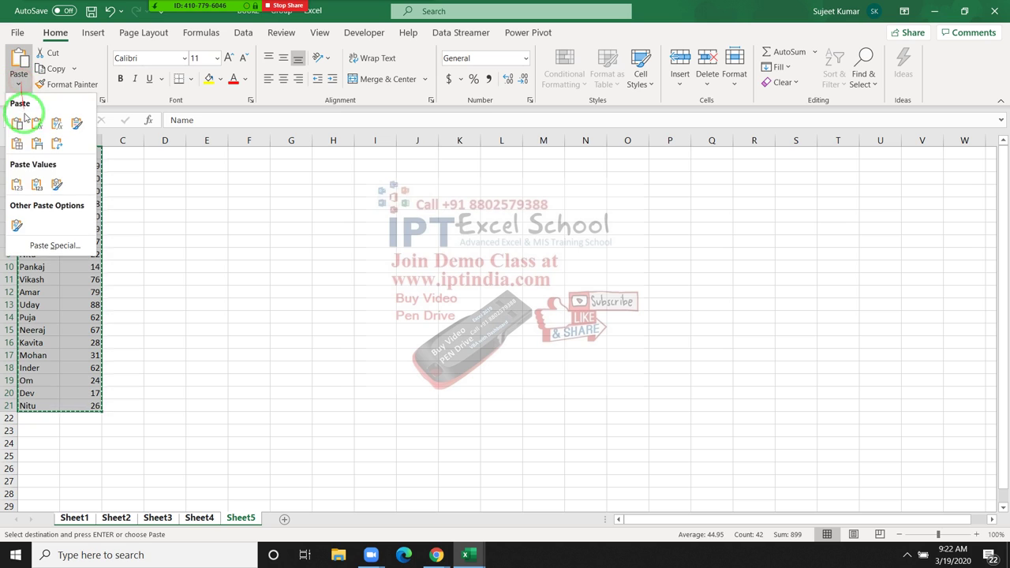
{"action": "left_click", "coordinate": [16, 184]}
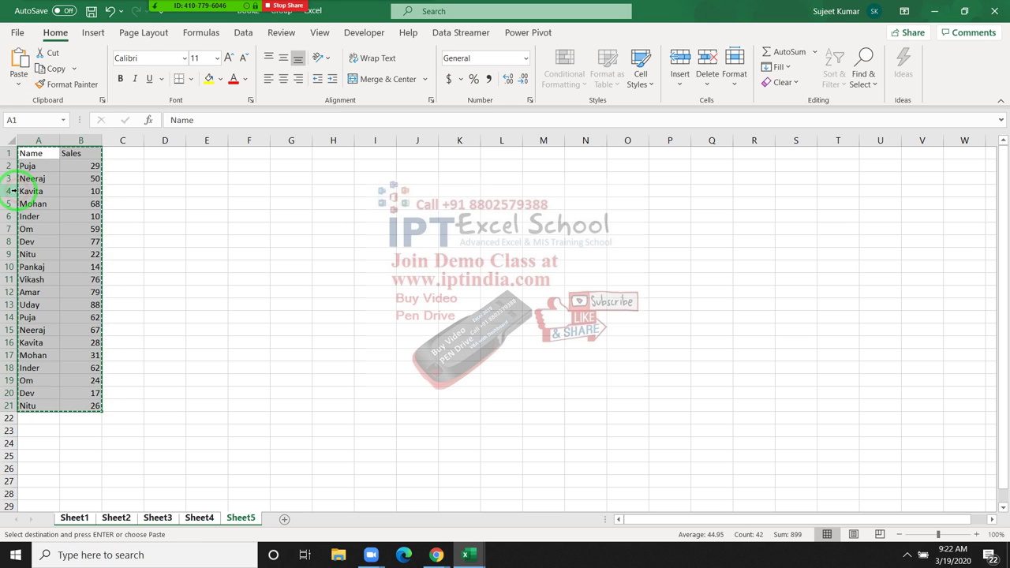
{"action": "left_click", "coordinate": [152, 214]}
{"action": "left_click", "coordinate": [210, 521]}
Step: Insert a new sheet, move it after Sheet5, name it 'Data' and return to A1
{"action": "left_click", "coordinate": [284, 518]}
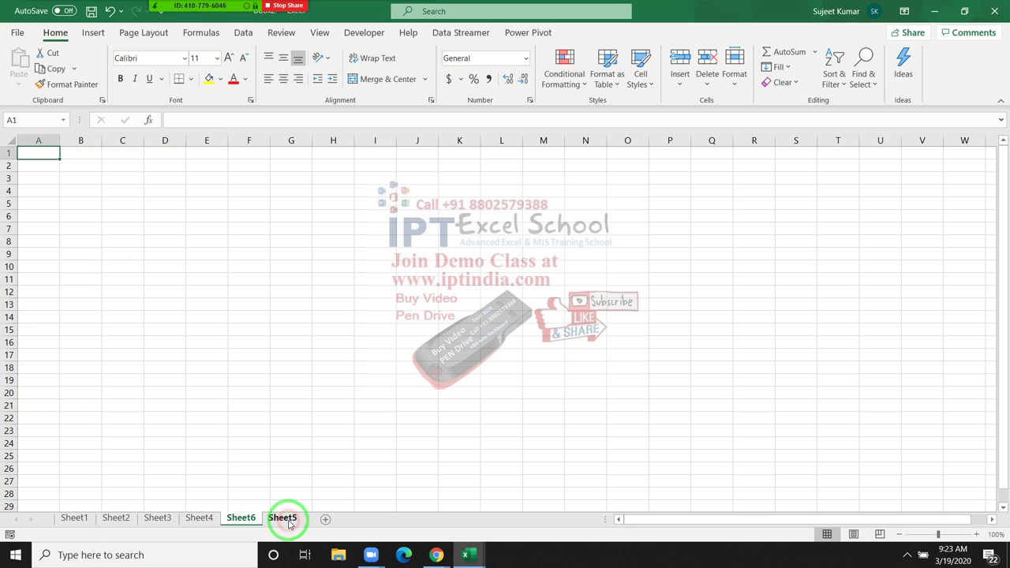
{"action": "left_click_drag", "start_coordinate": [322, 500], "coordinate": [288, 517]}
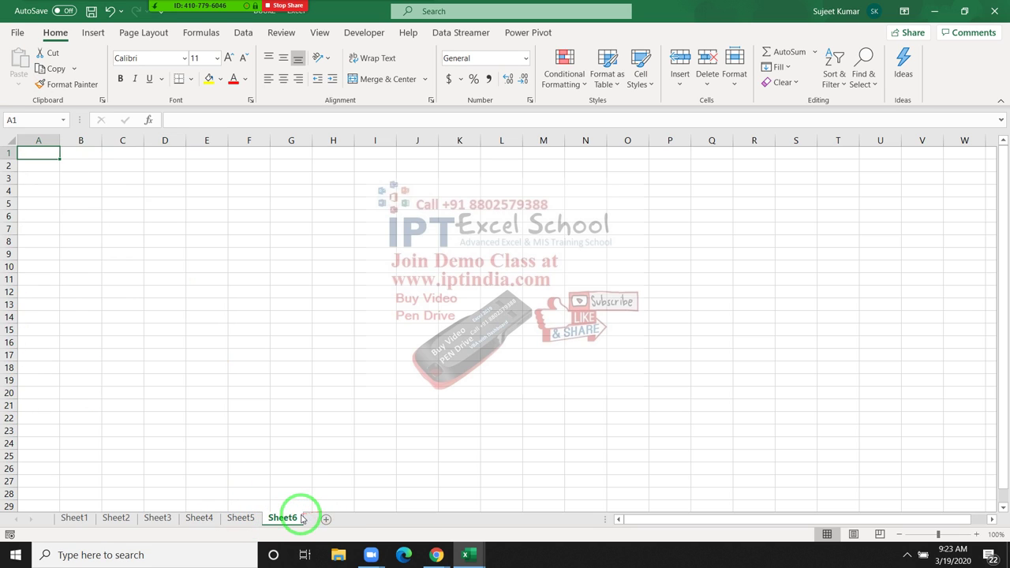
{"action": "type", "text": "DFa"}
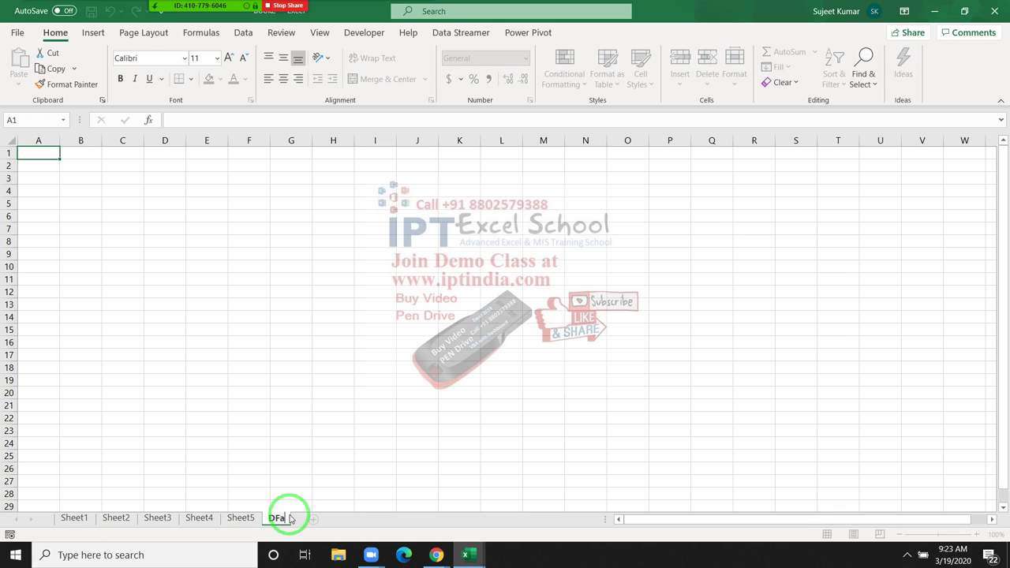
{"action": "key", "text": "BackSpace"}
{"action": "key", "text": "BackSpace"}
{"action": "type", "text": "ta"}
{"action": "key", "text": "Return"}
{"action": "left_click", "coordinate": [300, 467]}
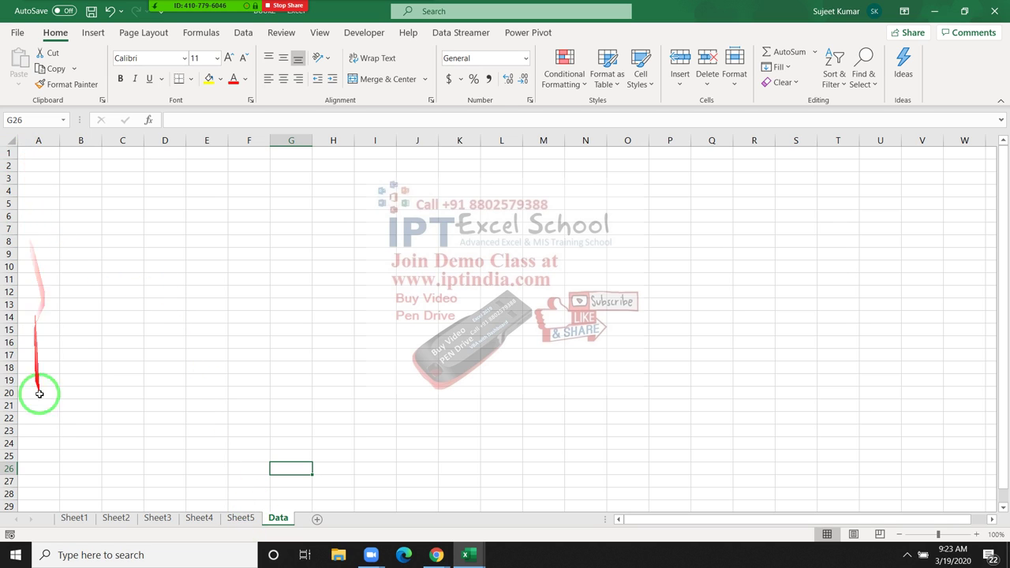
{"action": "left_click", "coordinate": [35, 153]}
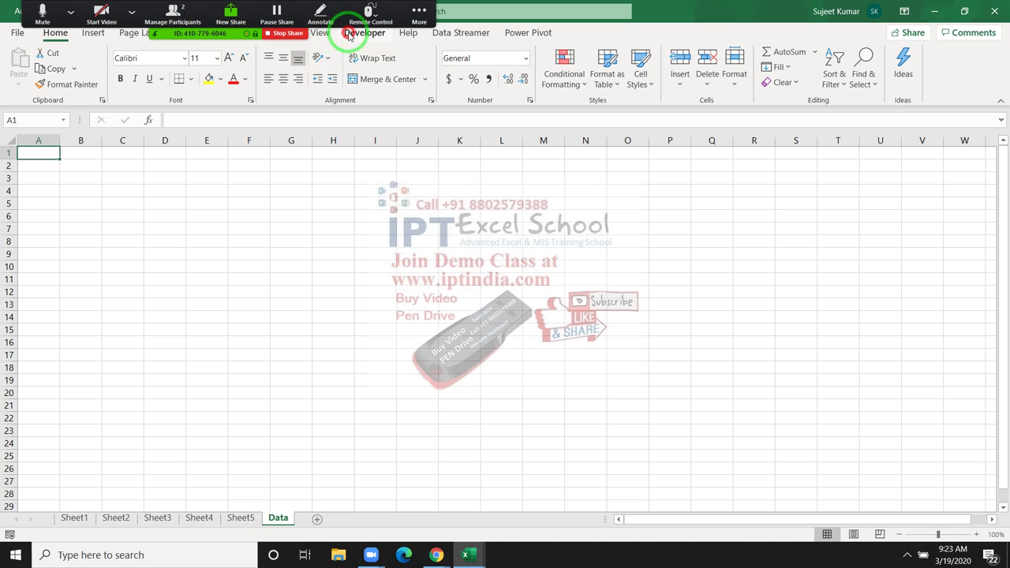
Step: Open the Visual Basic editor and insert a new code module, Module1
{"action": "left_click", "coordinate": [352, 33]}
{"action": "left_click", "coordinate": [18, 63]}
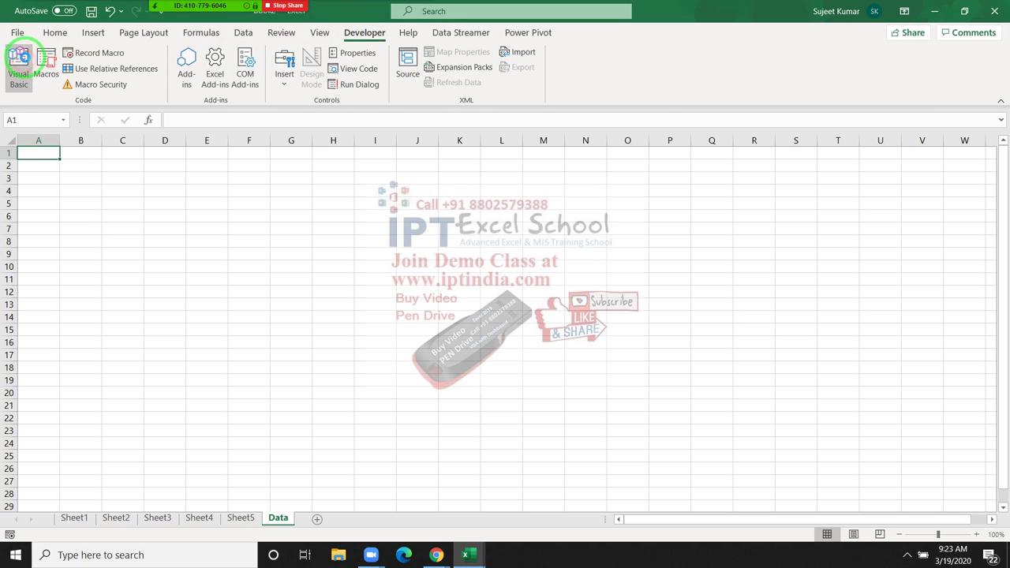
{"action": "left_click", "coordinate": [93, 29]}
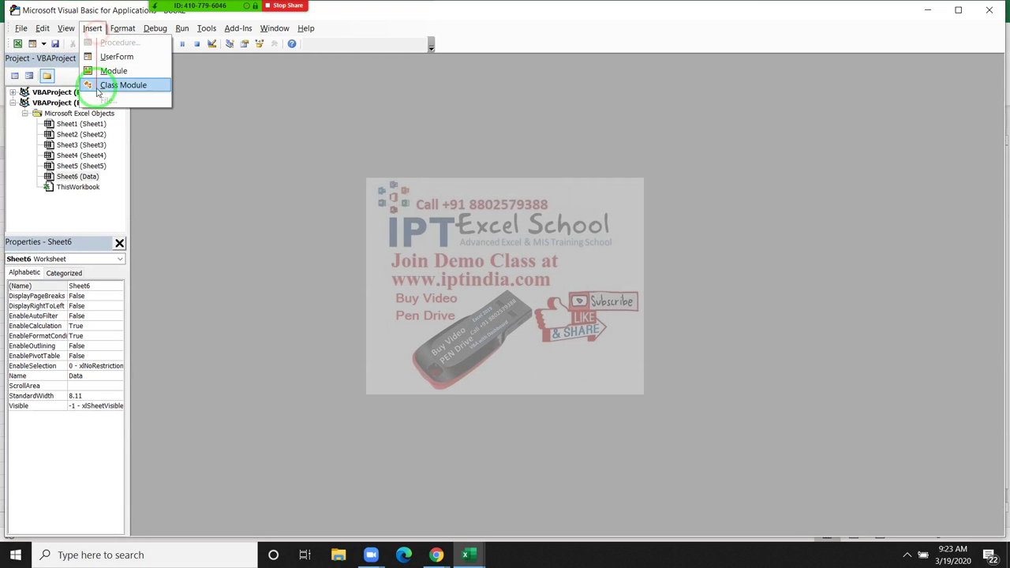
{"action": "left_click", "coordinate": [108, 71]}
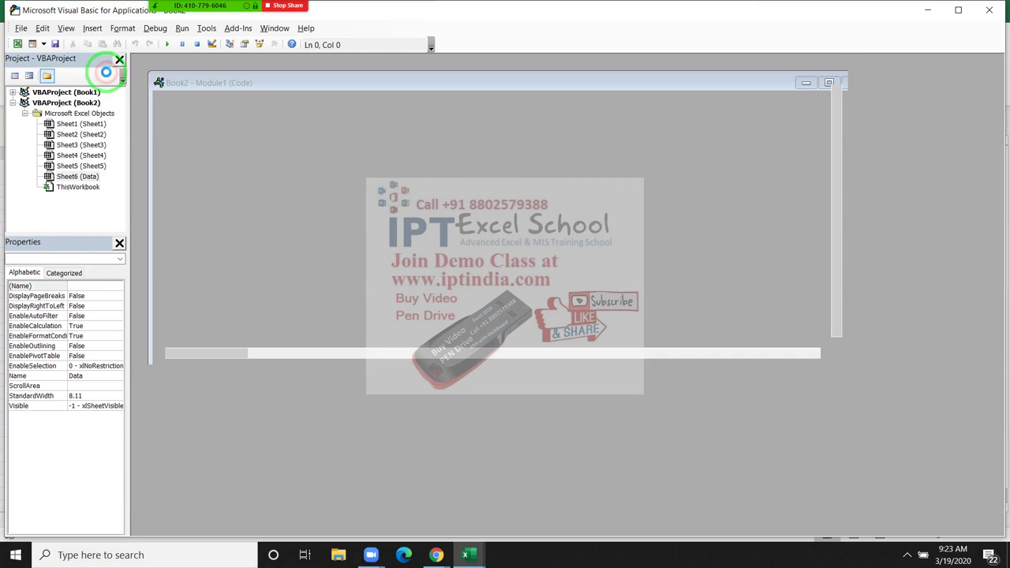
{"action": "left_click", "coordinate": [158, 87]}
{"action": "type", "text": "sub rr()"}
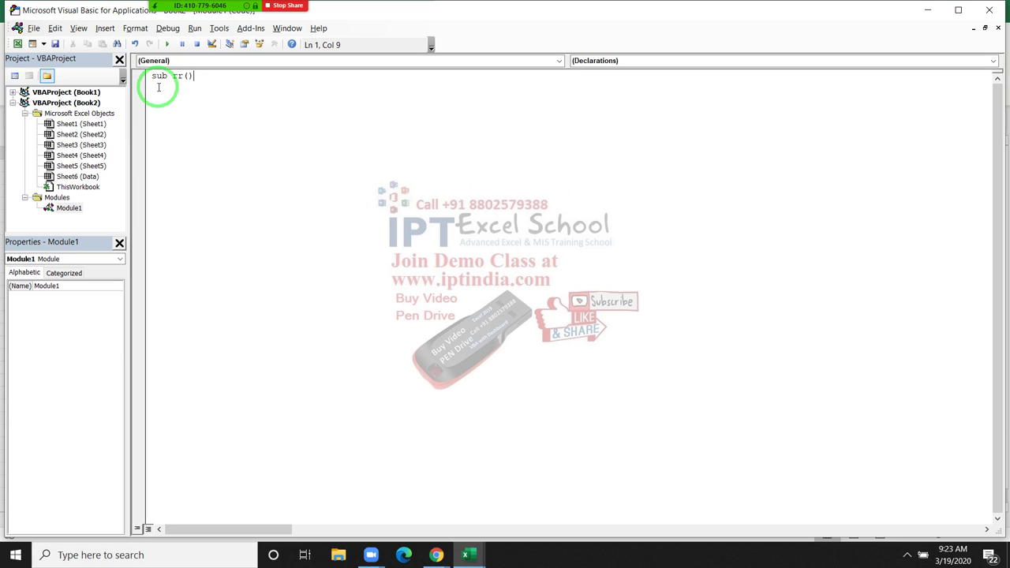
Step: Write Sub rr with For i = 1 To Sheets.Count - 1, Sheets(i).Select and Next i
{"action": "key", "text": "Return"}
{"action": "key", "text": "Return"}
{"action": "key", "text": "Return"}
{"action": "key", "text": "Return"}
{"action": "type", "text": "for i = 1 to sheets"}
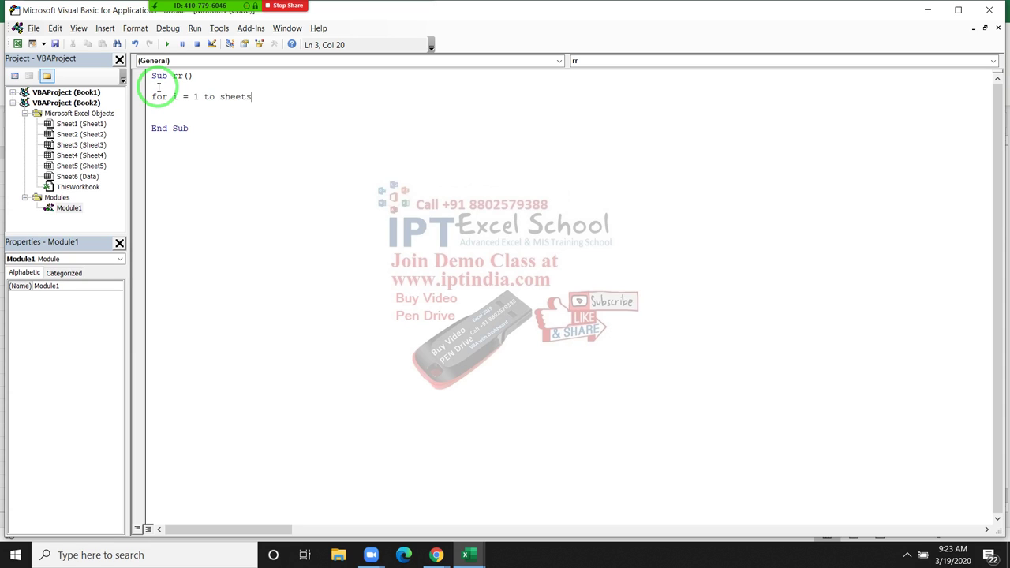
{"action": "type", "text": ".cou"}
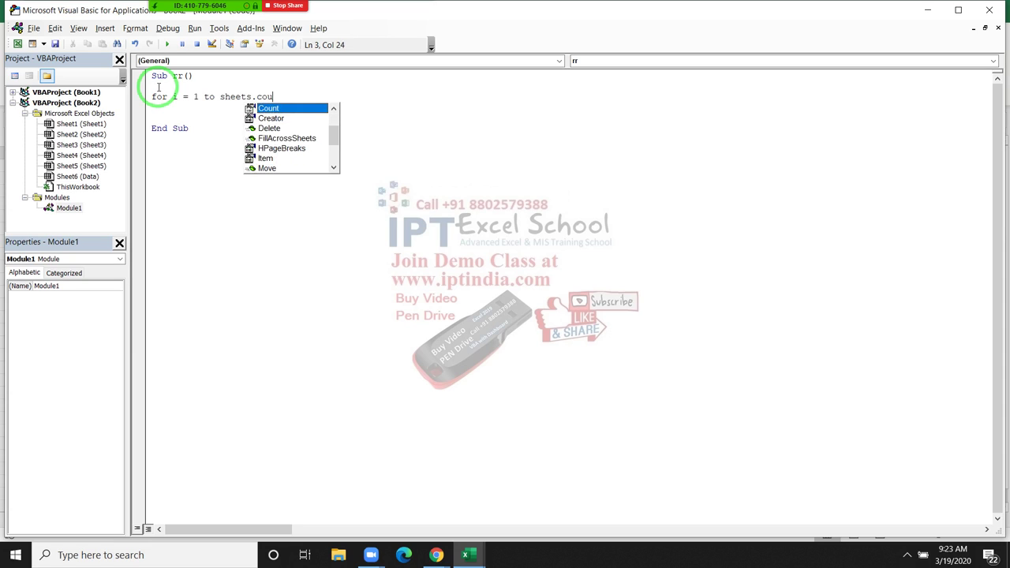
{"action": "key", "text": "Tab"}
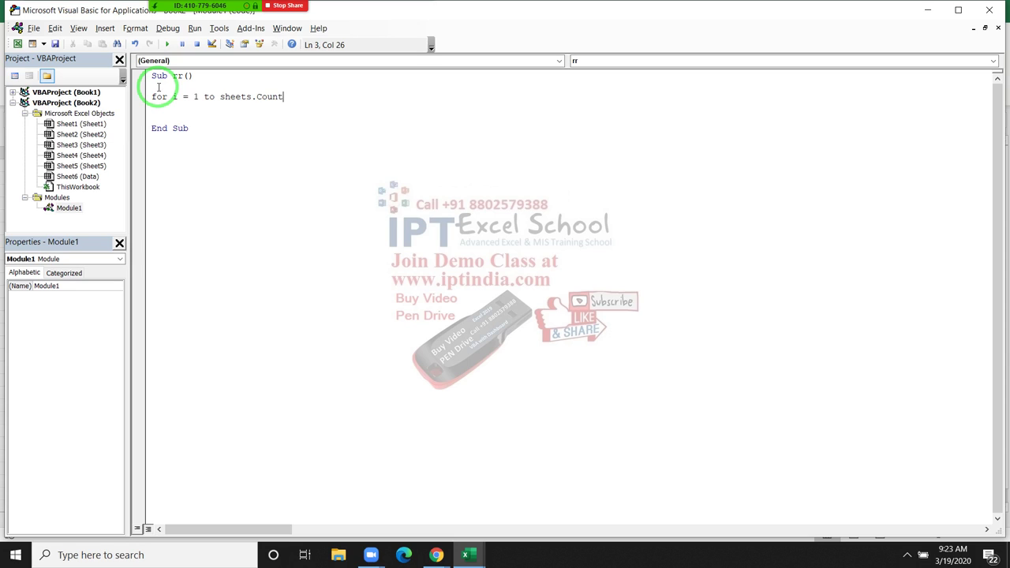
{"action": "type", "text": "1"}
{"action": "key", "text": "Return"}
{"action": "key", "text": "Return"}
{"action": "key", "text": "Return"}
{"action": "key", "text": "Return"}
{"action": "type", "text": "sheets"}
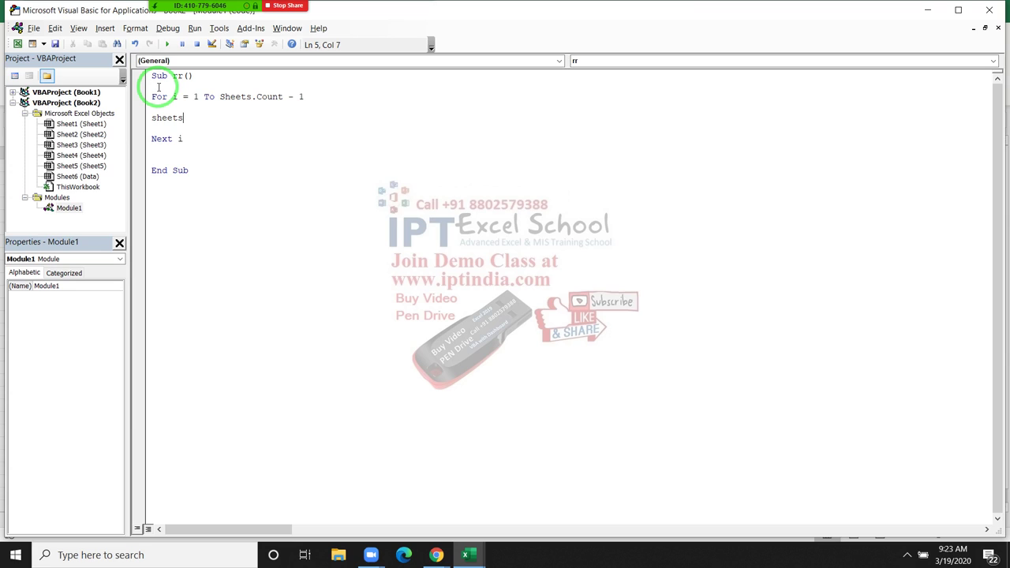
{"action": "type", "text": "(i).S"}
{"action": "type", "text": "elect"}
{"action": "key", "text": "Return"}
{"action": "key", "text": "Return"}
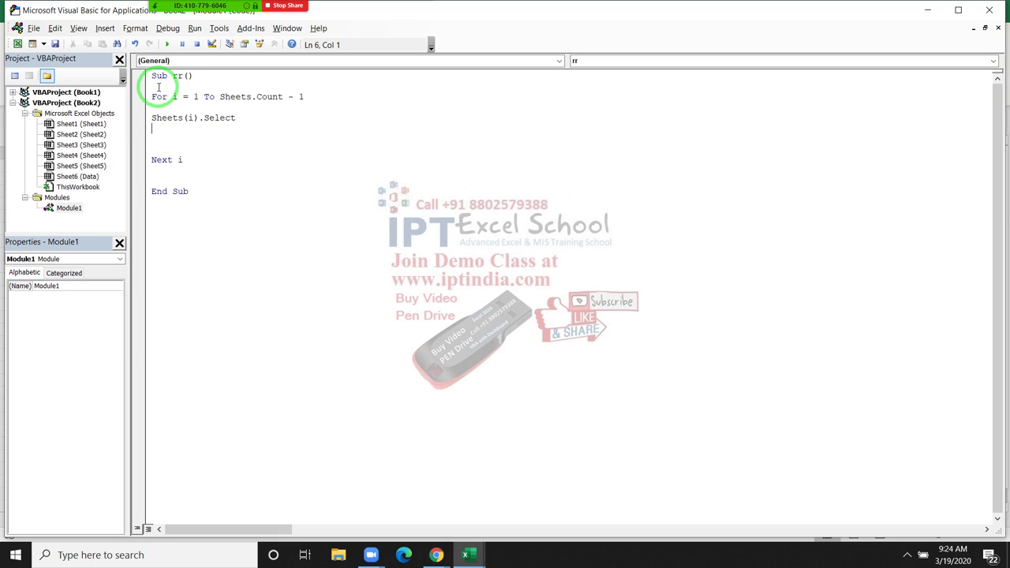
Step: Add the line Range("A1").CurrentRegion.Copy inside the loop
{"action": "type", "text": "range("}
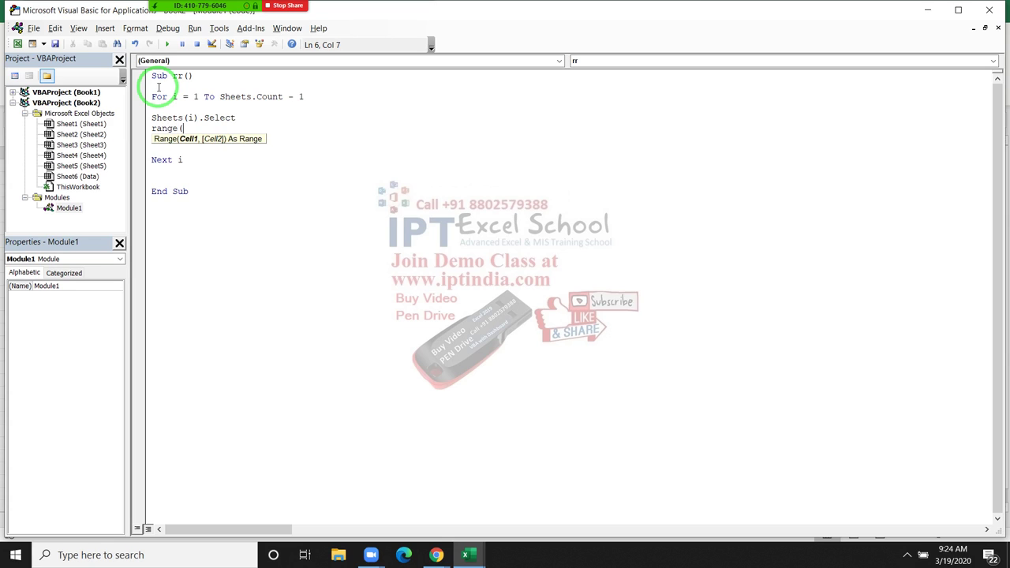
{"action": "type", "text": "\"A1"}
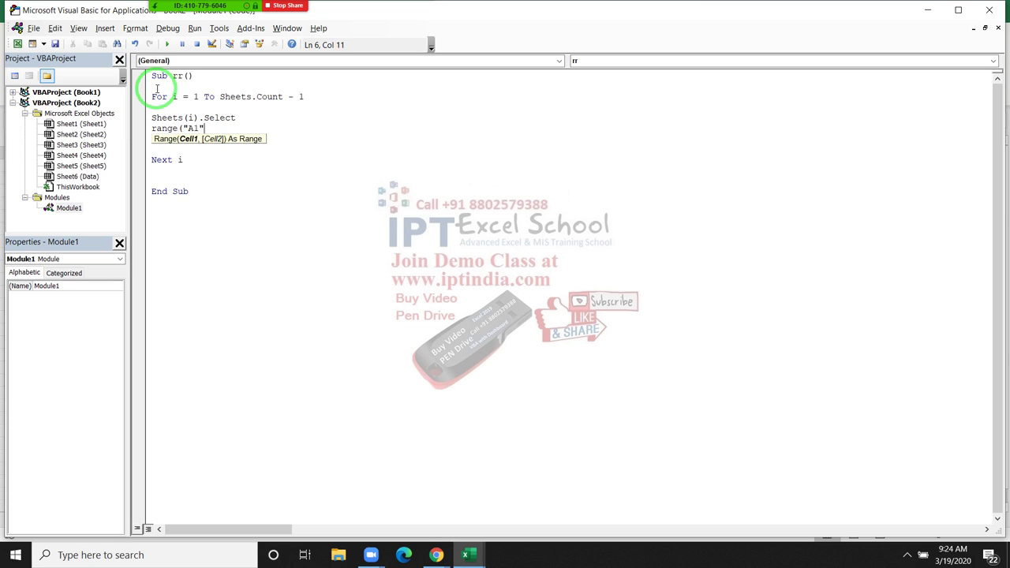
{"action": "type", "text": ").c"}
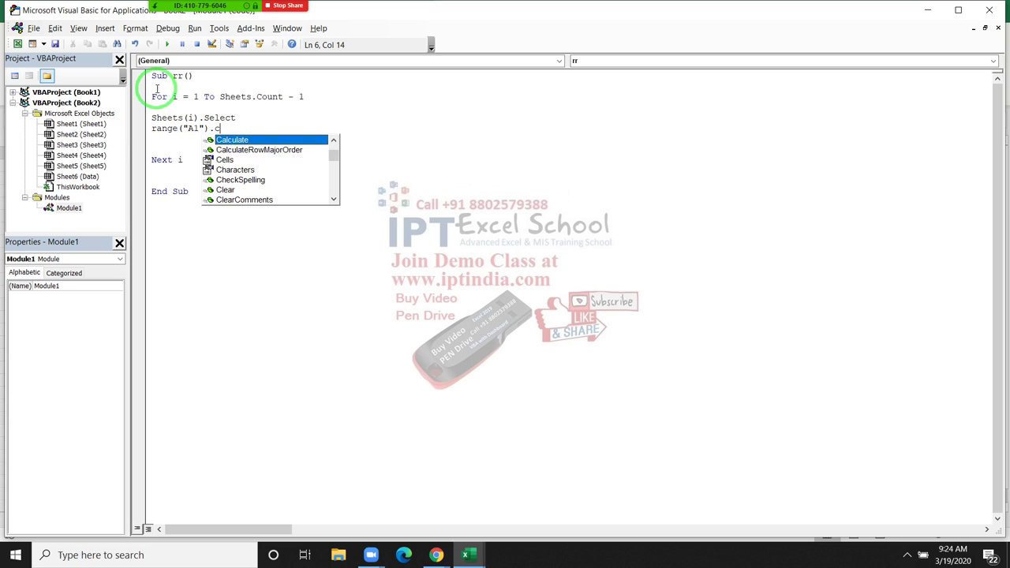
{"action": "type", "text": "u"}
{"action": "key", "text": "Down"}
{"action": "key", "text": "Tab"}
{"action": "type", "text": "."}
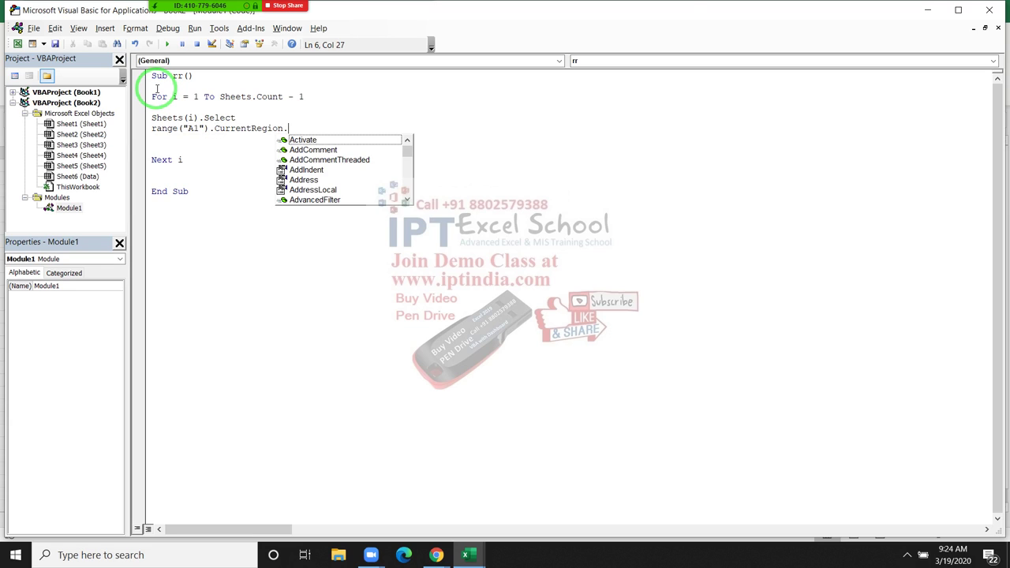
{"action": "type", "text": "cop"}
{"action": "key", "text": "Tab"}
{"action": "key", "text": "Return"}
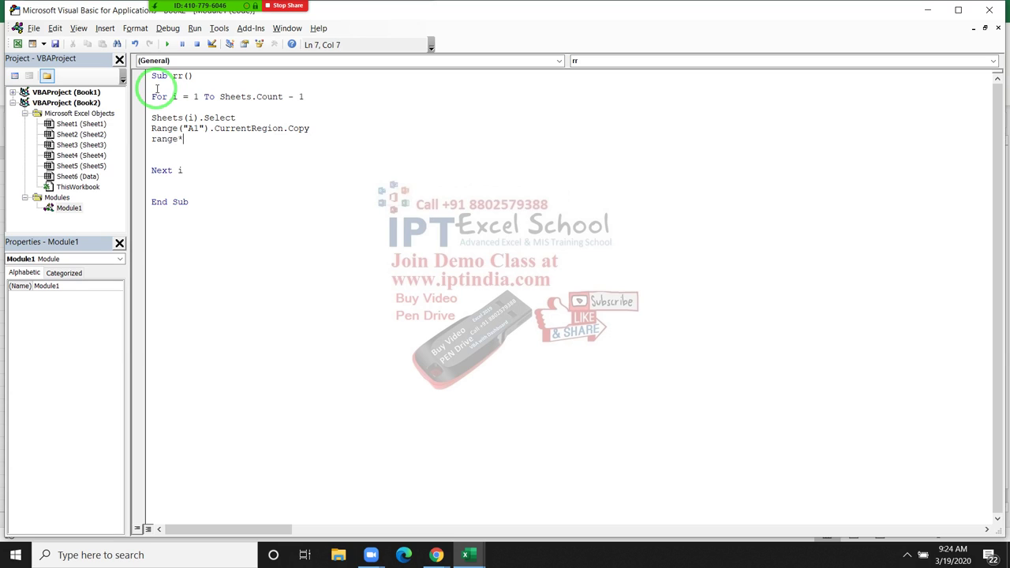
Step: Add Sheets("Data").Range("A65000").End(xlUp).Offset(1, 0).PasteSpecial and remove blank lines
{"action": "type", "text": "(\"A65"}
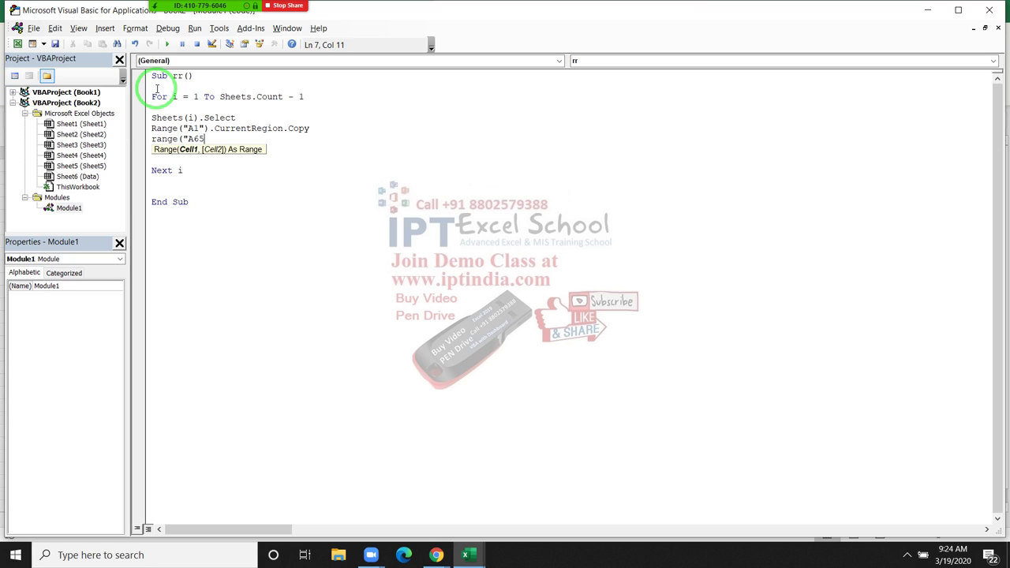
{"action": "type", "text": "000\")"}
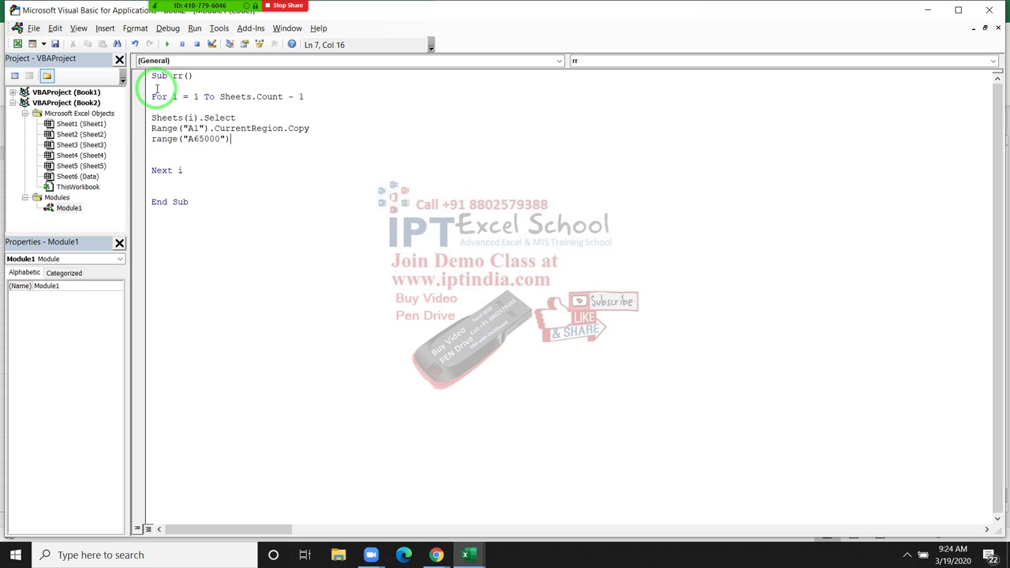
{"action": "type", "text": ".end"}
{"action": "key", "text": "Tab"}
{"action": "type", "text": "("}
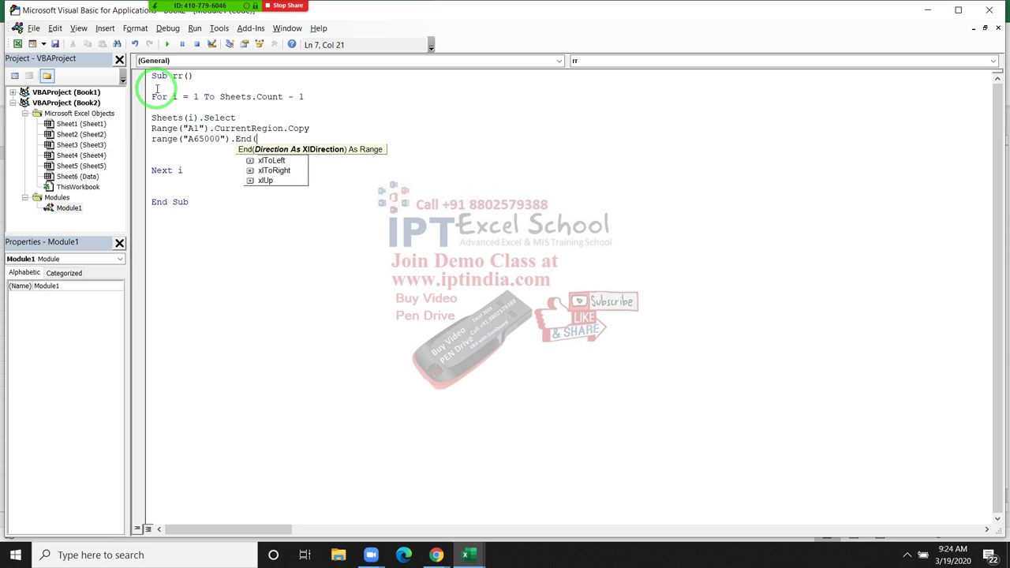
{"action": "key", "text": "Down"}
{"action": "key", "text": "Down"}
{"action": "key", "text": "Down"}
{"action": "key", "text": "Down"}
{"action": "key", "text": "Tab"}
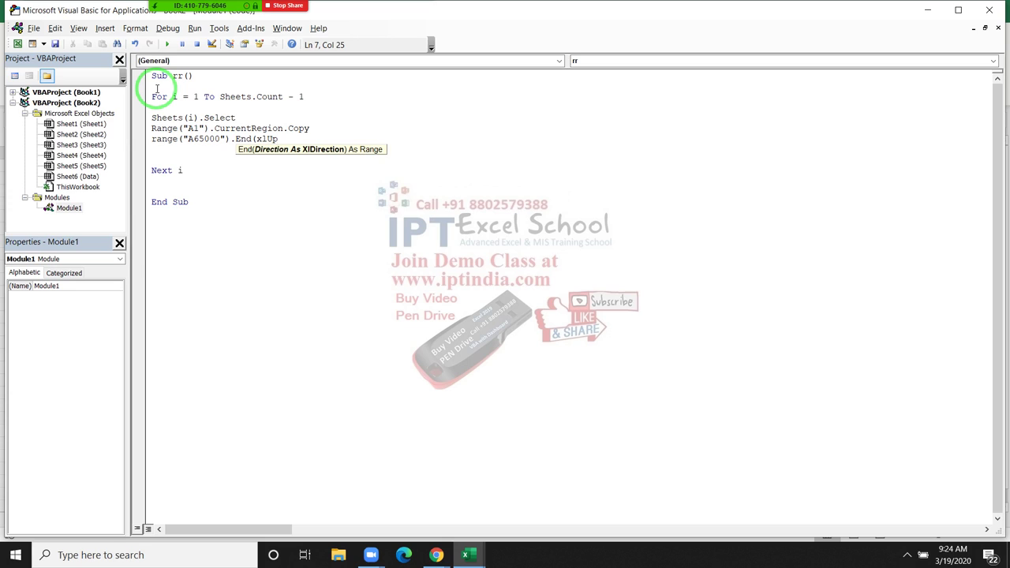
{"action": "type", "text": ")."}
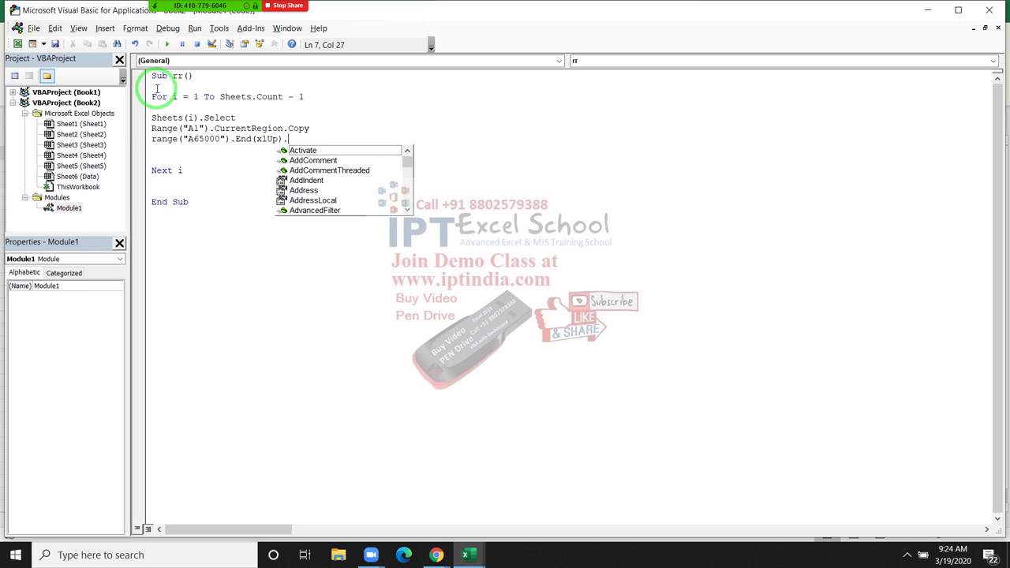
{"action": "type", "text": "of"}
{"action": "key", "text": "Tab"}
{"action": "type", "text": "("}
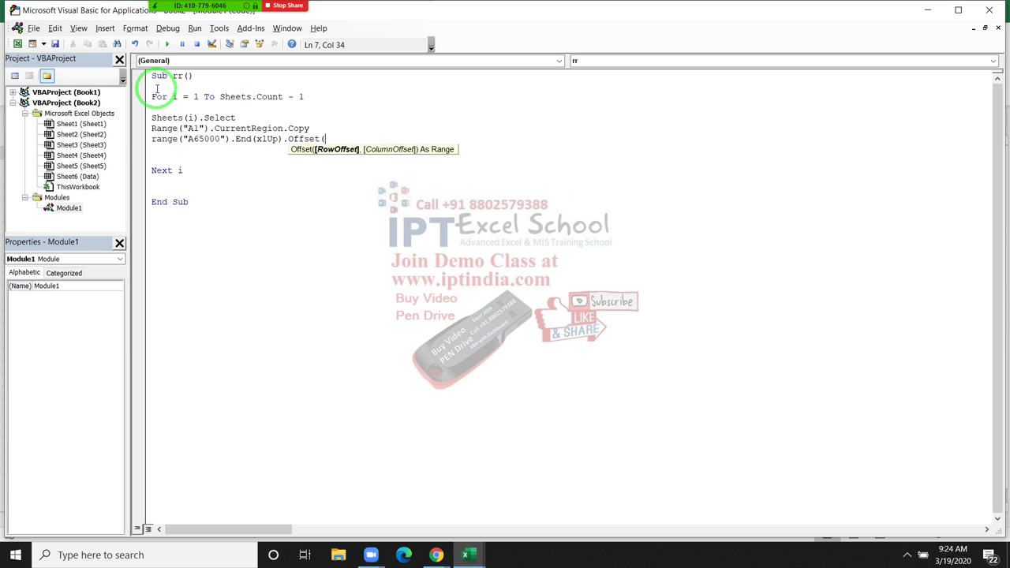
{"action": "type", "text": "1,"}
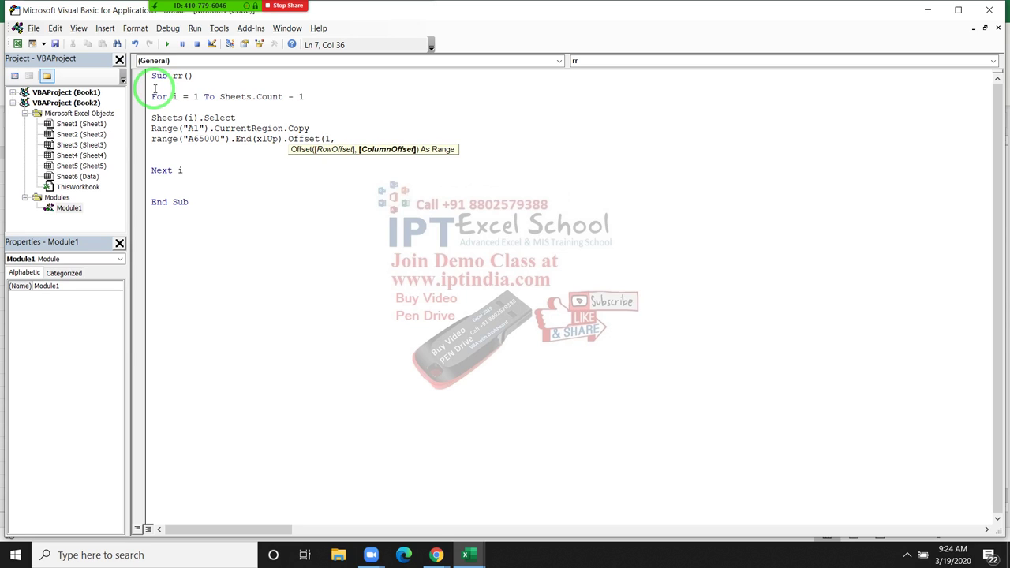
{"action": "type", "text": "0).p"}
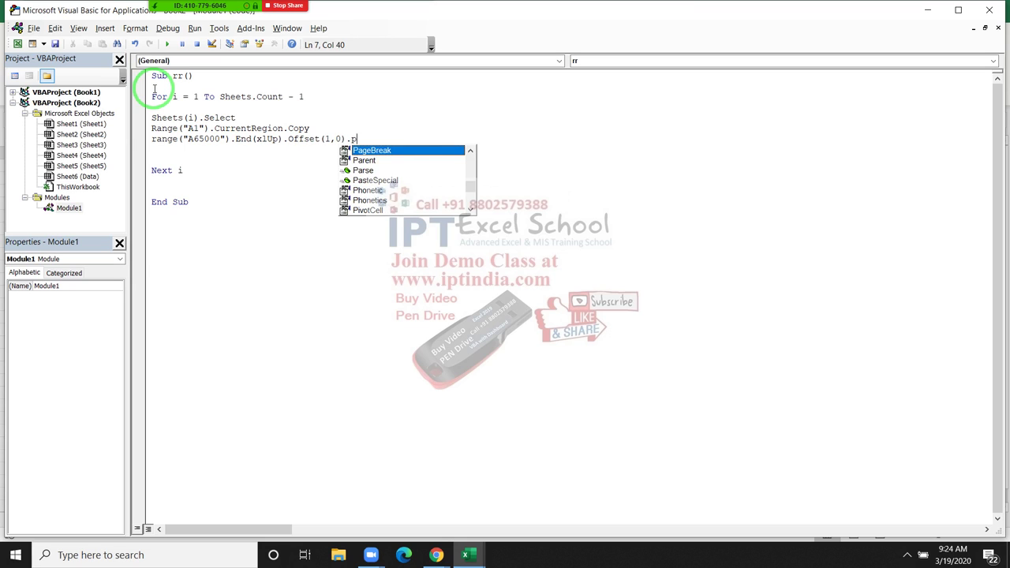
{"action": "key", "text": "Down"}
{"action": "key", "text": "Down"}
{"action": "key", "text": "Down"}
{"action": "key", "text": "Tab"}
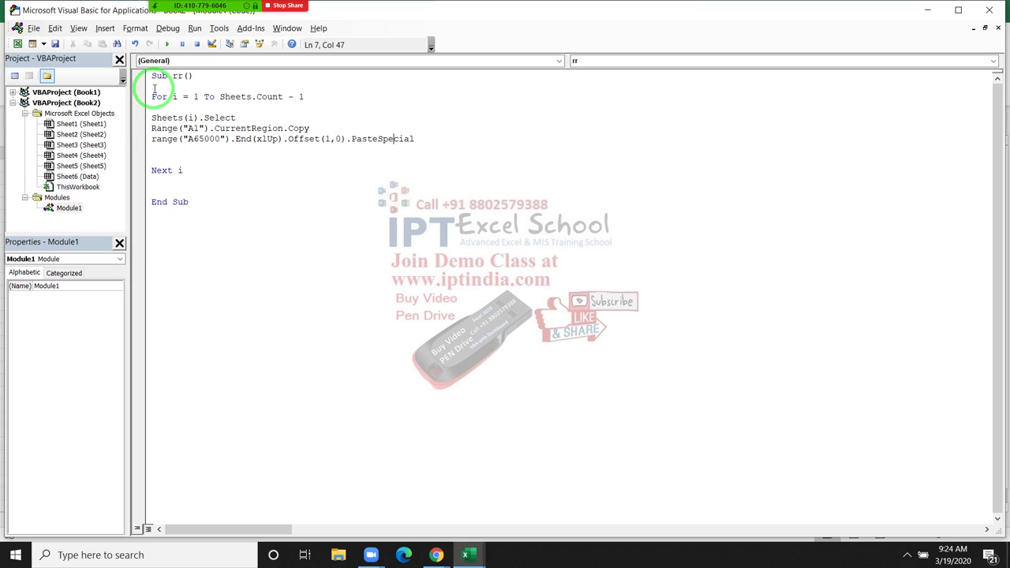
{"action": "key", "text": "Left"}
{"action": "left_click", "coordinate": [150, 139]}
{"action": "type", "text": "Sheets"}
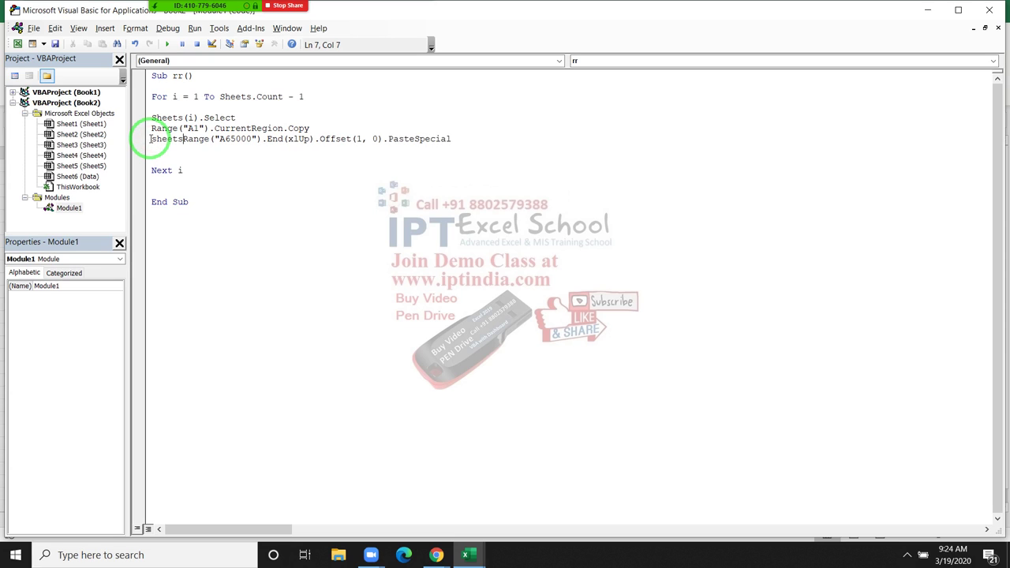
{"action": "type", "text": "(\"Data"}
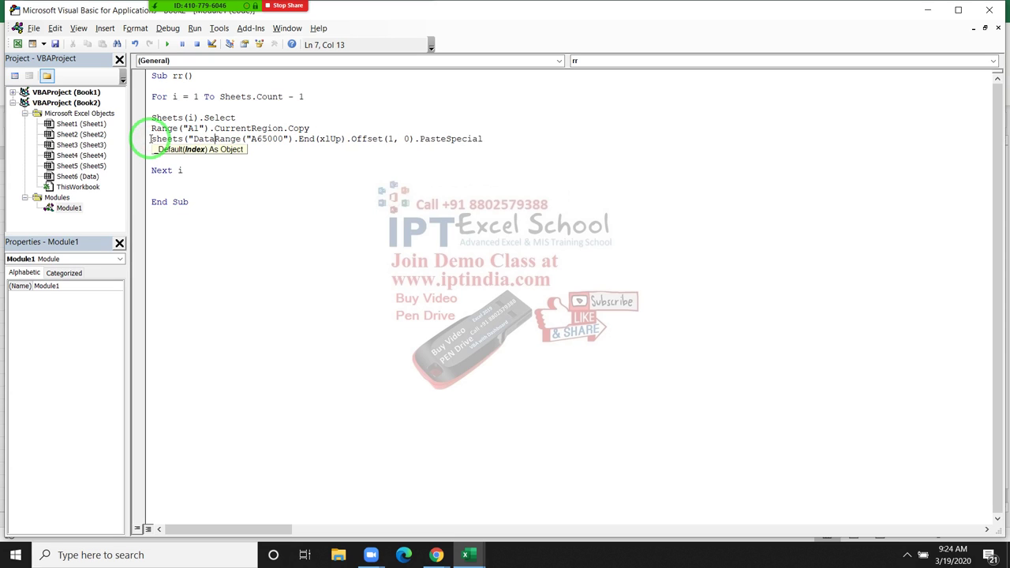
{"action": "type", "text": "\")."}
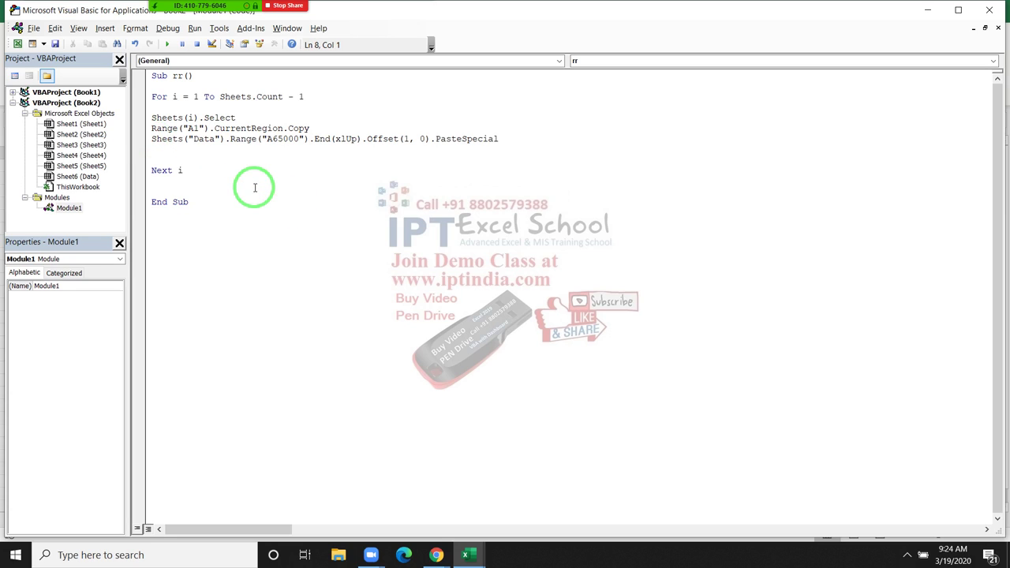
{"action": "key", "text": "Delete"}
{"action": "key", "text": "Delete"}
Step: Run macro rr from Excel and inspect the stacked tables on the Data sheet
{"action": "key", "text": "alt+F11"}
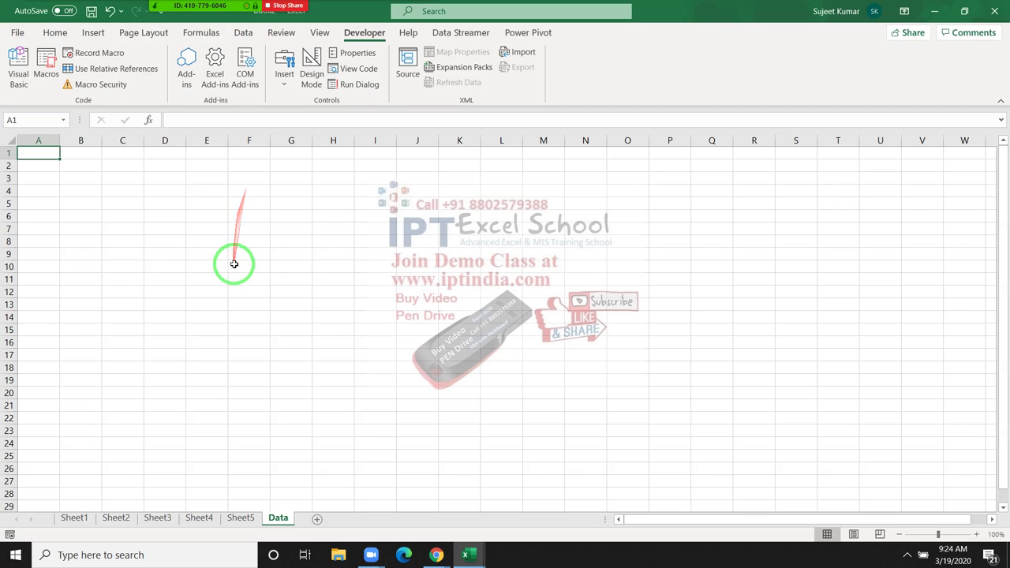
{"action": "left_click", "coordinate": [49, 76]}
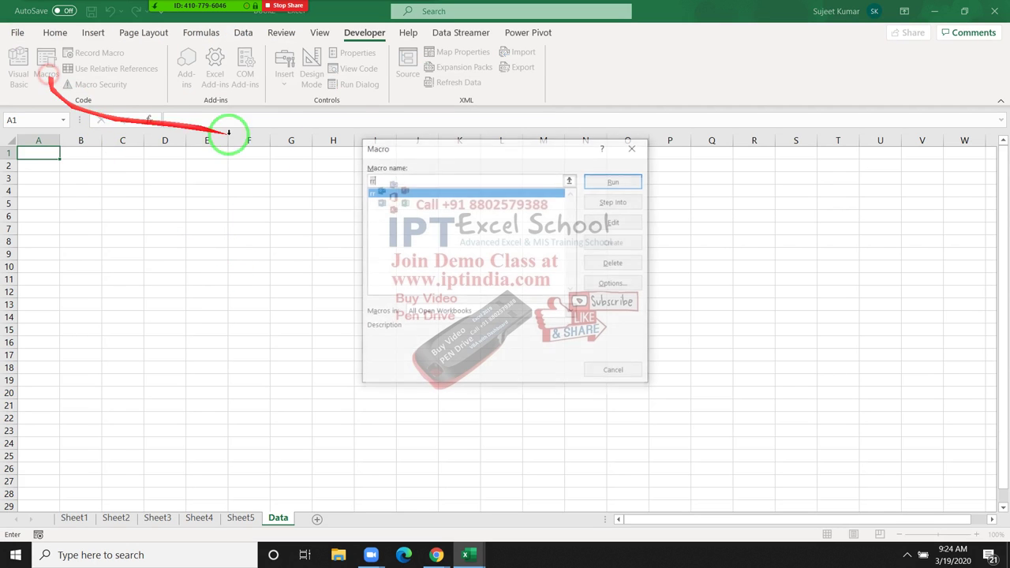
{"action": "left_click", "coordinate": [604, 183]}
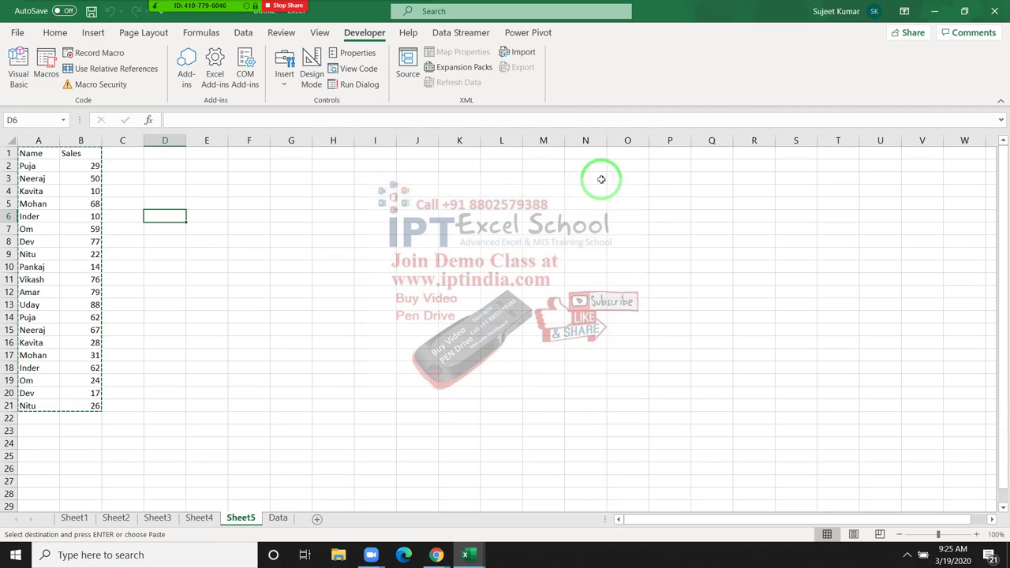
{"action": "left_click", "coordinate": [278, 517]}
{"action": "scroll", "coordinate": [205, 415], "scroll_direction": "up", "scroll_amount": 3}
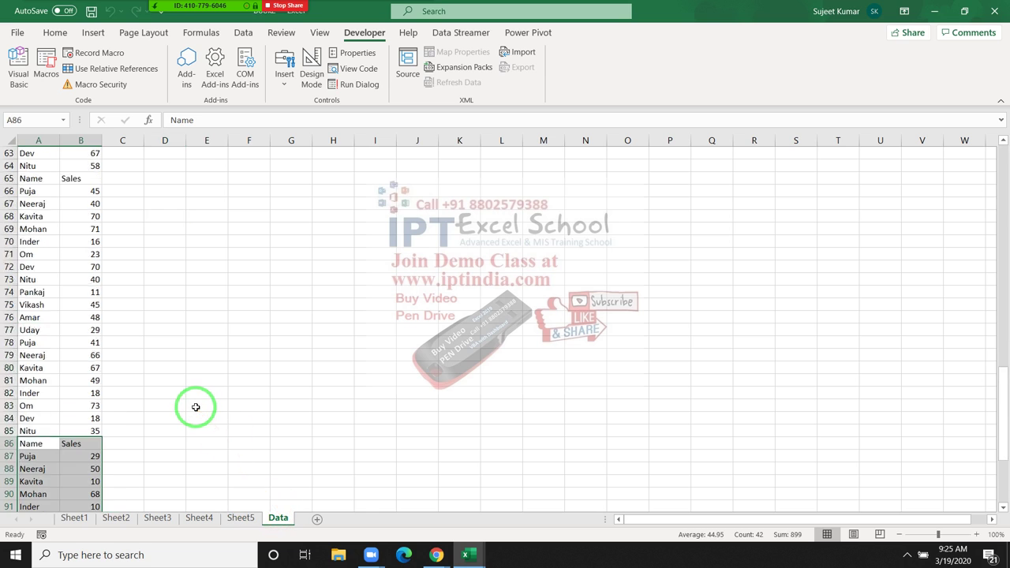
{"action": "scroll", "coordinate": [196, 407], "scroll_direction": "up", "scroll_amount": 4}
{"action": "scroll", "coordinate": [195, 406], "scroll_direction": "up", "scroll_amount": 5}
{"action": "scroll", "coordinate": [195, 406], "scroll_direction": "up", "scroll_amount": 12}
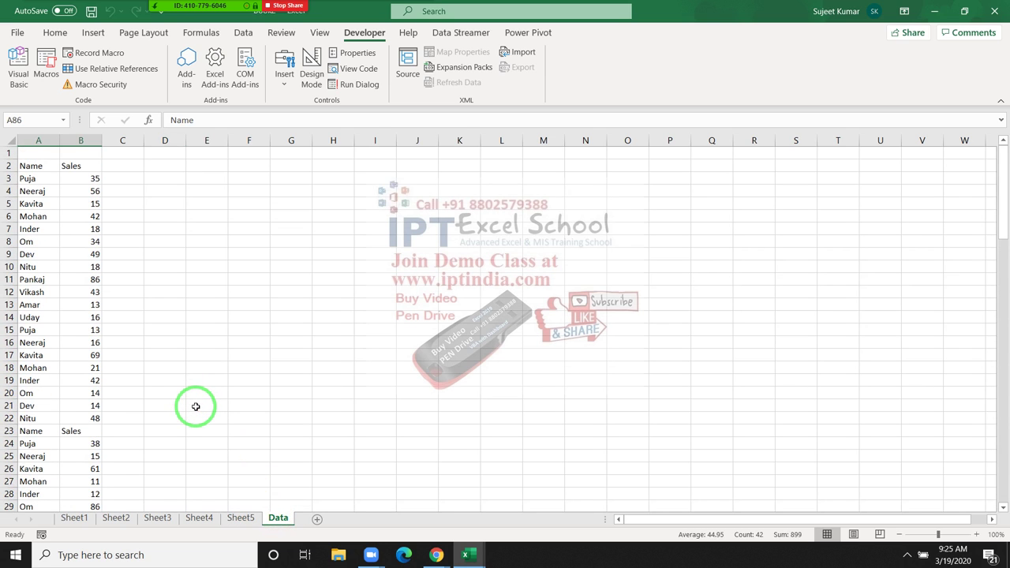
{"action": "scroll", "coordinate": [198, 404], "scroll_direction": "down", "scroll_amount": 3}
{"action": "scroll", "coordinate": [198, 465], "scroll_direction": "down", "scroll_amount": 6}
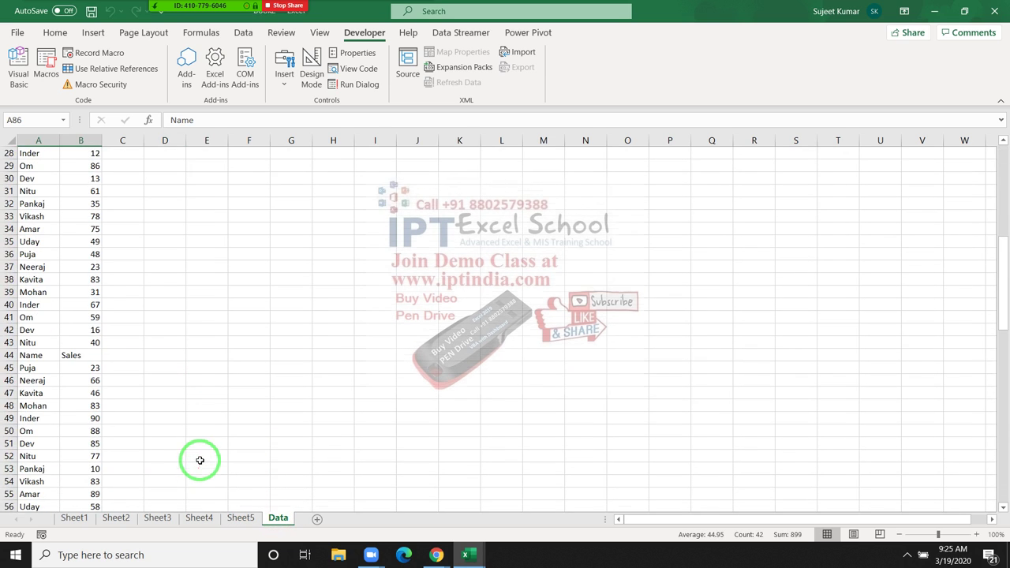
{"action": "scroll", "coordinate": [199, 462], "scroll_direction": "down", "scroll_amount": 6}
{"action": "scroll", "coordinate": [200, 459], "scroll_direction": "up", "scroll_amount": 4}
{"action": "scroll", "coordinate": [199, 459], "scroll_direction": "up", "scroll_amount": 9}
{"action": "scroll", "coordinate": [200, 459], "scroll_direction": "up", "scroll_amount": 2}
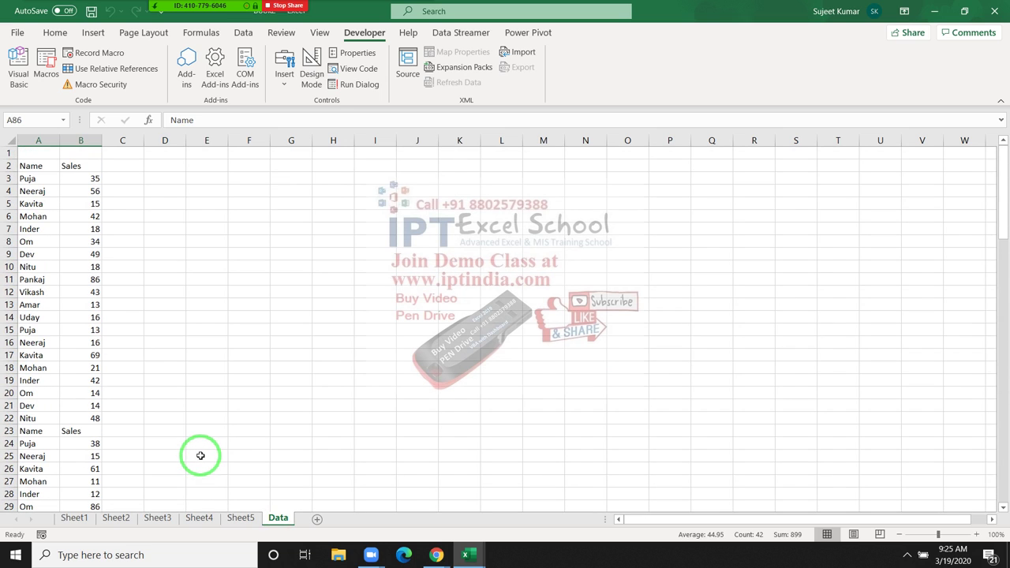
Step: Copy the Name/Sales header cells into A1:B1 of the Data sheet
{"action": "left_click_drag", "start_coordinate": [44, 153], "coordinate": [46, 160]}
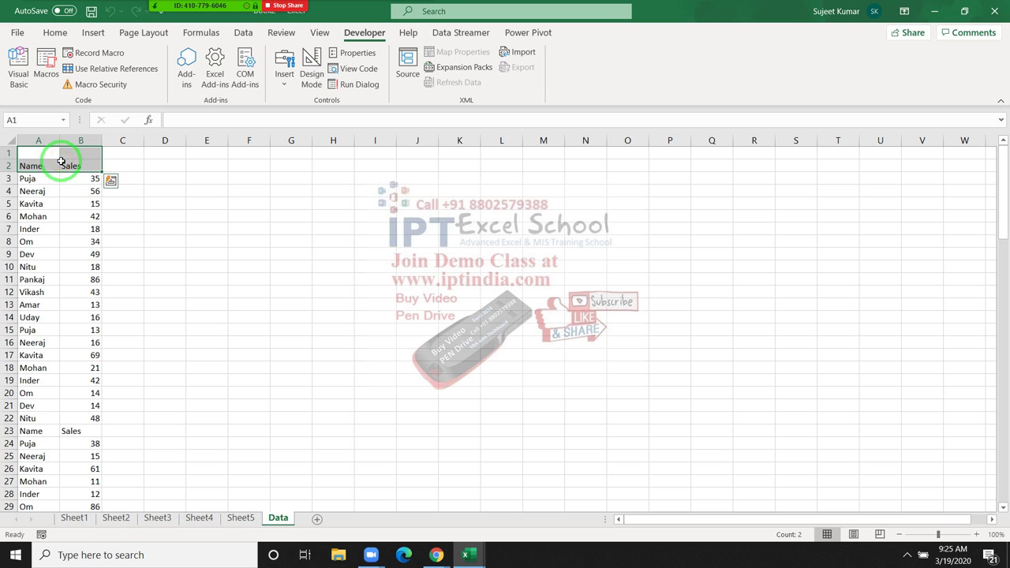
{"action": "left_click_drag", "start_coordinate": [57, 162], "coordinate": [61, 161]}
{"action": "key", "text": "ctrl+c"}
{"action": "key", "text": "ctrl+v"}
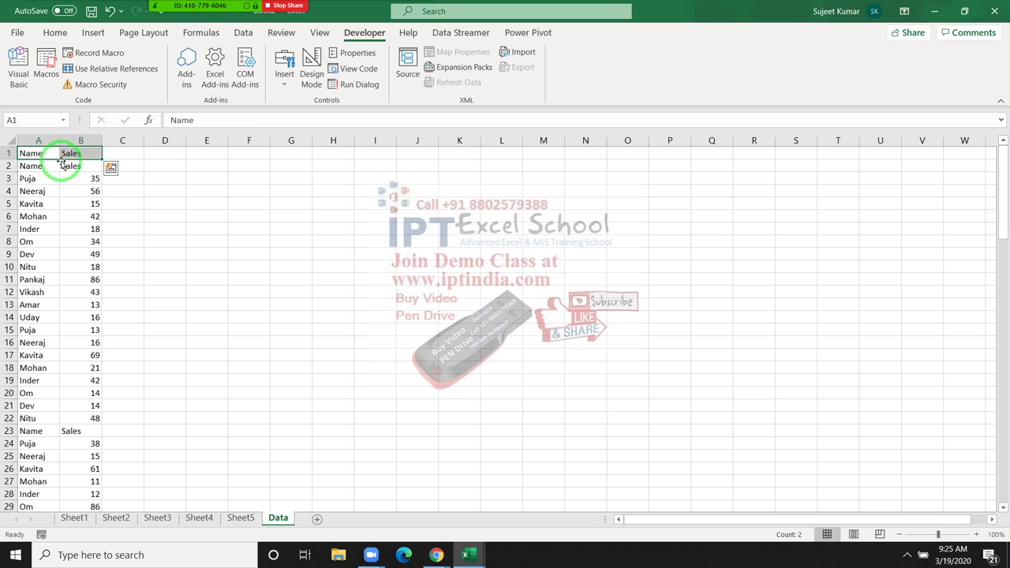
{"action": "key", "text": "alt+F11"}
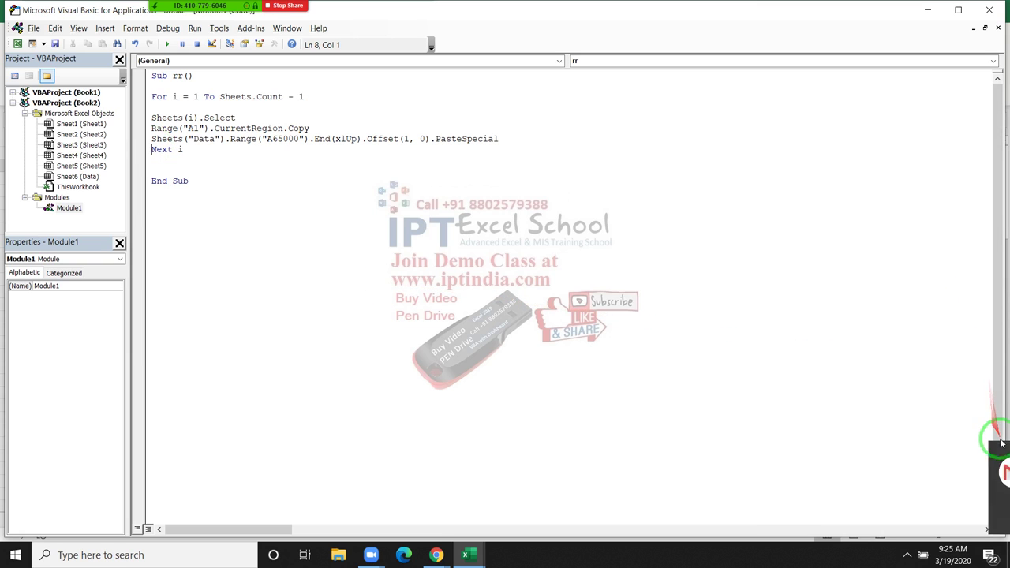
Step: Highlight the whole rr macro, then its loop over the worksheets, to explain them
{"action": "left_click_drag", "start_coordinate": [349, 180], "coordinate": [126, 61]}
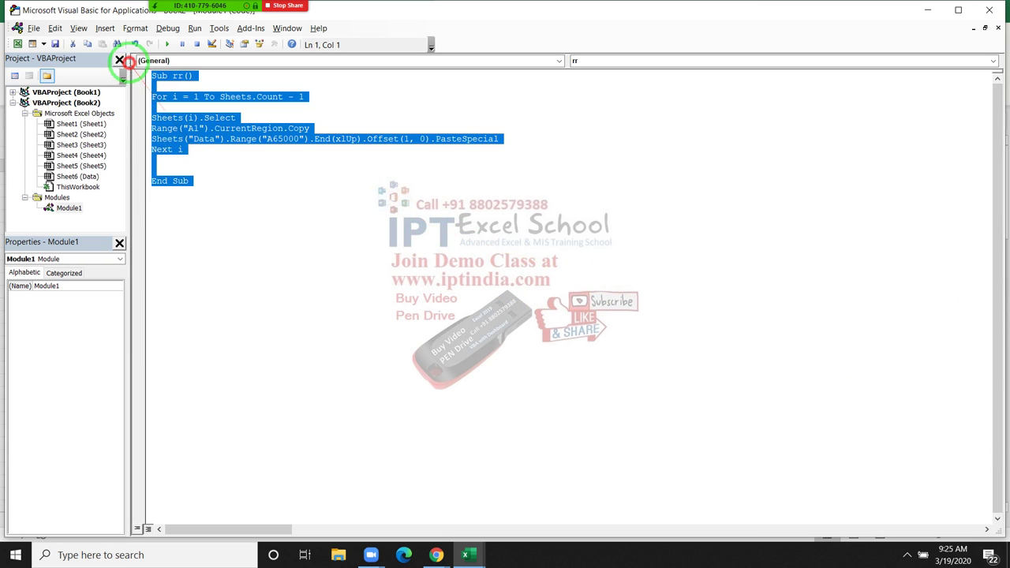
{"action": "left_click", "coordinate": [221, 214]}
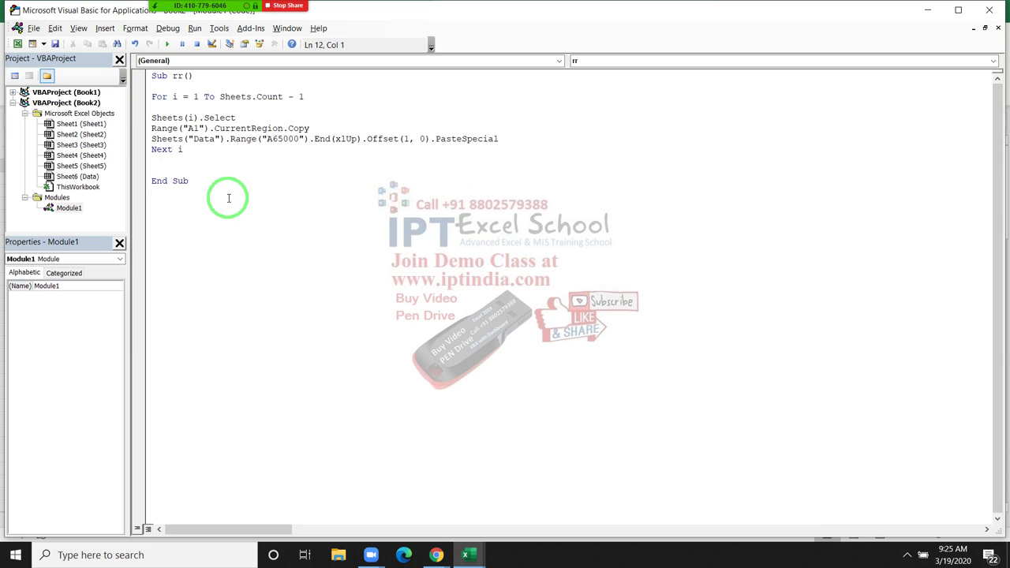
{"action": "left_click_drag", "start_coordinate": [183, 150], "coordinate": [152, 97]}
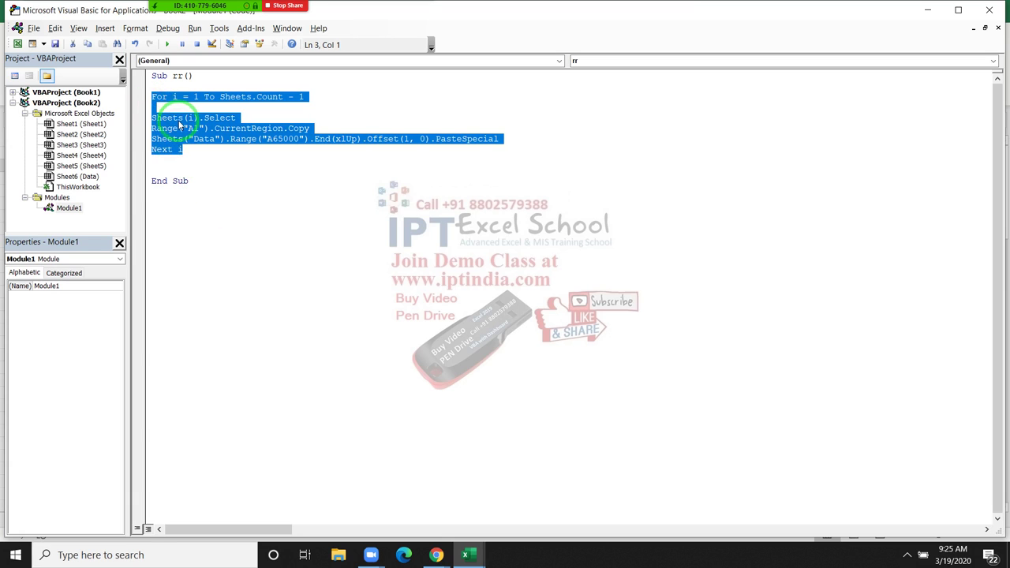
{"action": "left_click", "coordinate": [198, 149]}
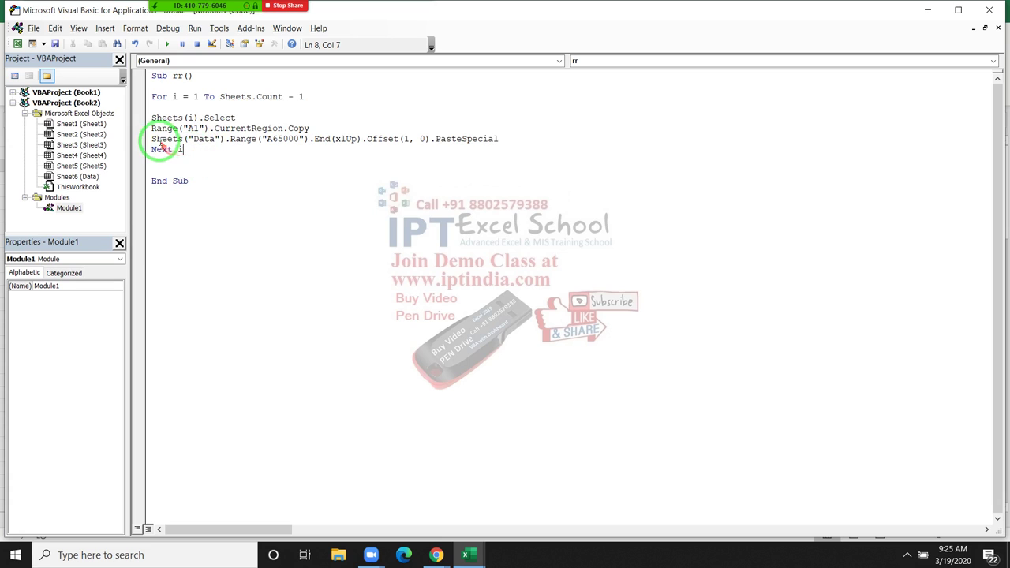
Step: Highlight the Data sheet destination range in the paste line, then minimize the VBA editor
{"action": "left_click_drag", "start_coordinate": [152, 138], "coordinate": [302, 139]}
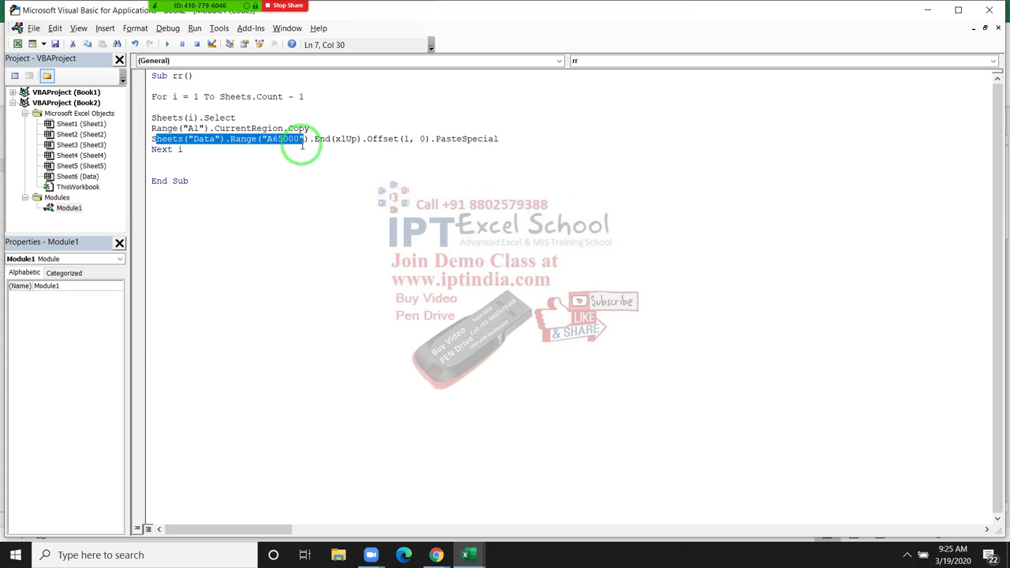
{"action": "left_click", "coordinate": [275, 155]}
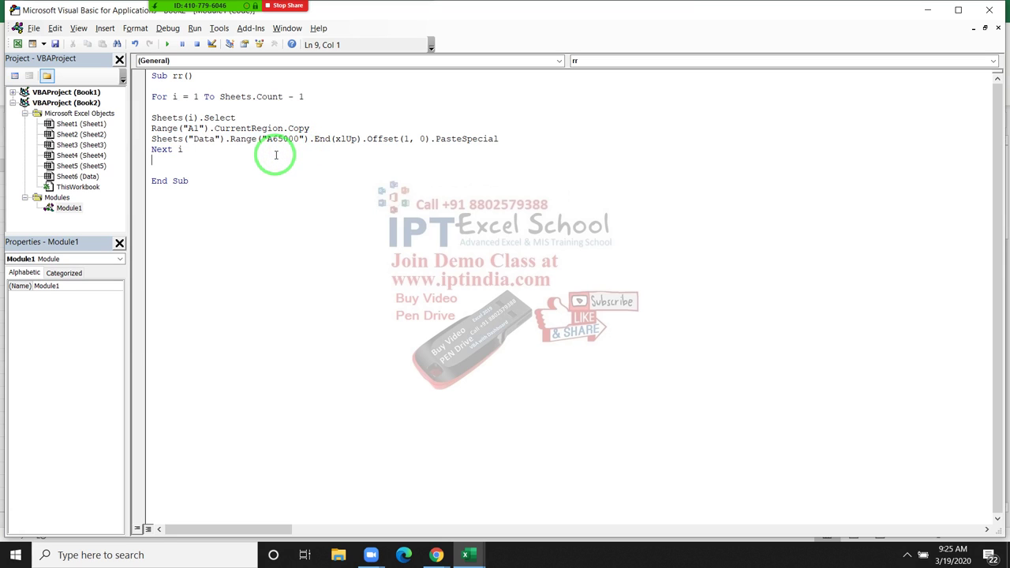
{"action": "left_click", "coordinate": [927, 10]}
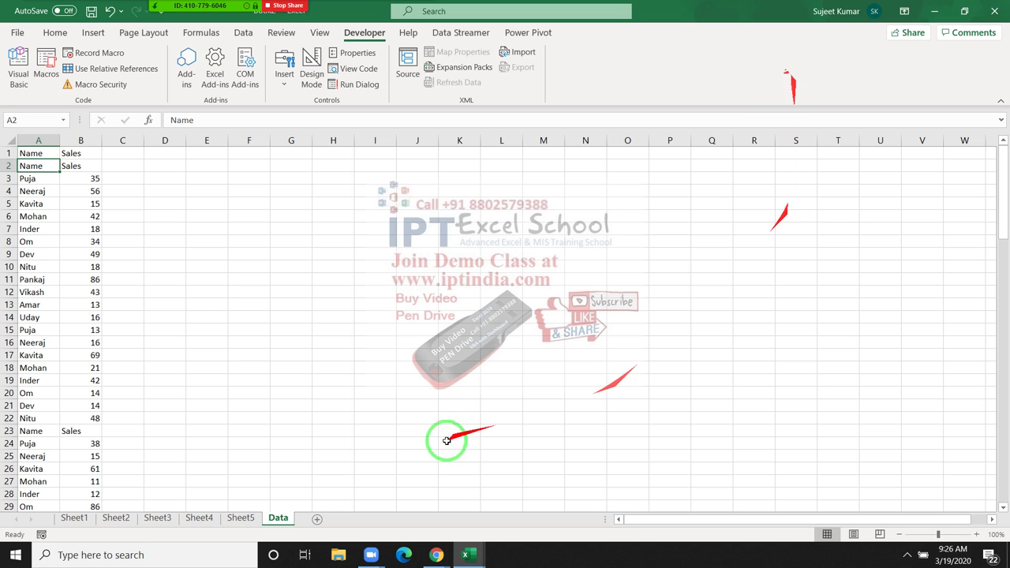
{"action": "mouse_move", "coordinate": [442, 552]}
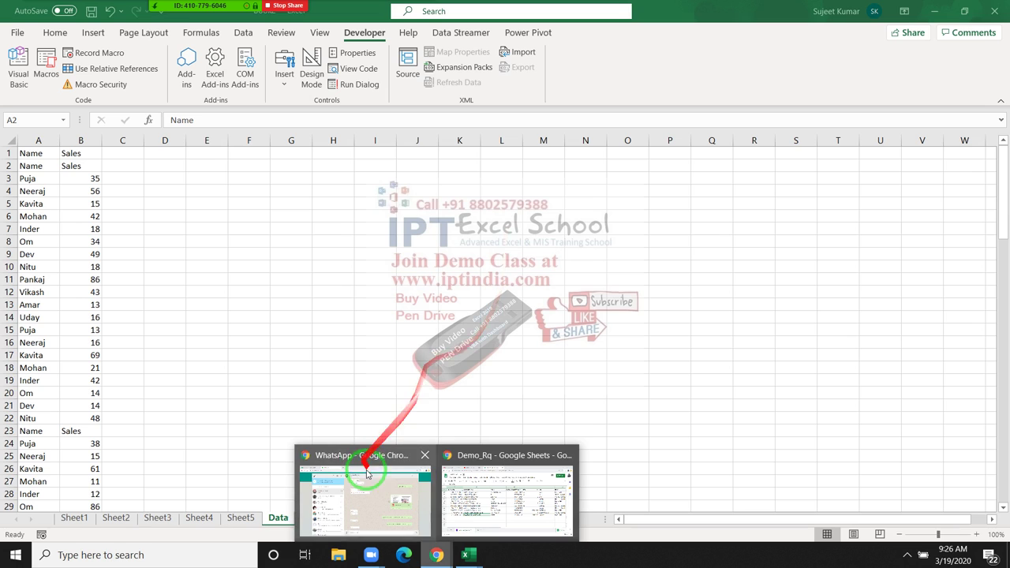
Step: Open iptindia.com in a new Chrome tab and dismiss the demo class booking popup
{"action": "left_click", "coordinate": [386, 489]}
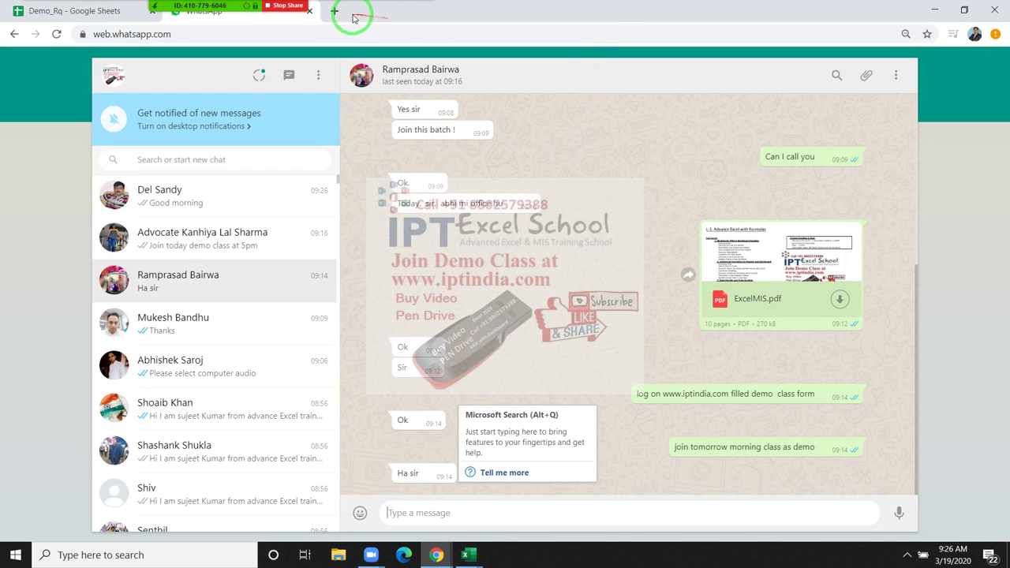
{"action": "left_click", "coordinate": [334, 10]}
{"action": "type", "text": "ip"}
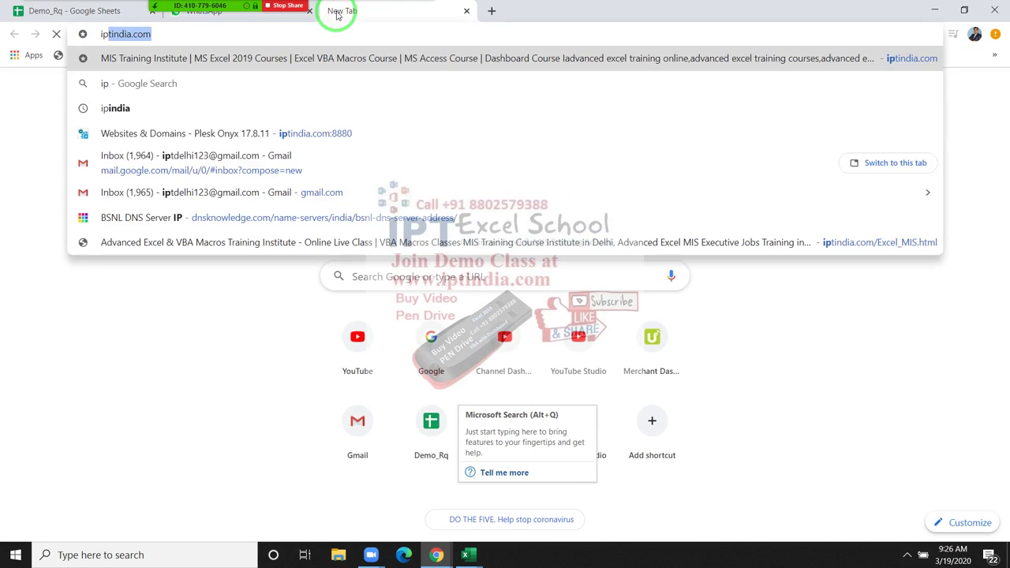
{"action": "type", "text": "t"}
{"action": "key", "text": "Return"}
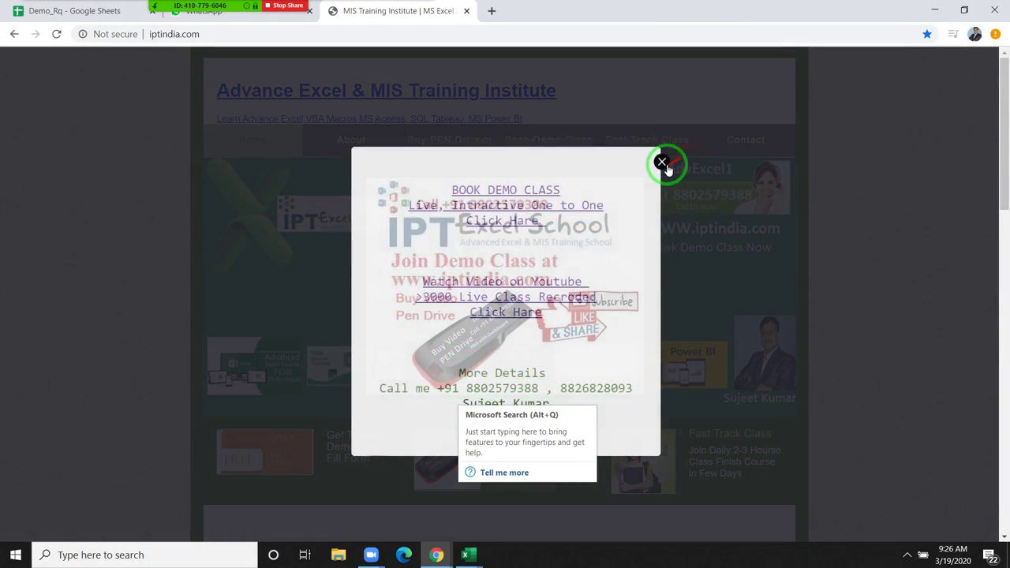
{"action": "left_click", "coordinate": [665, 163]}
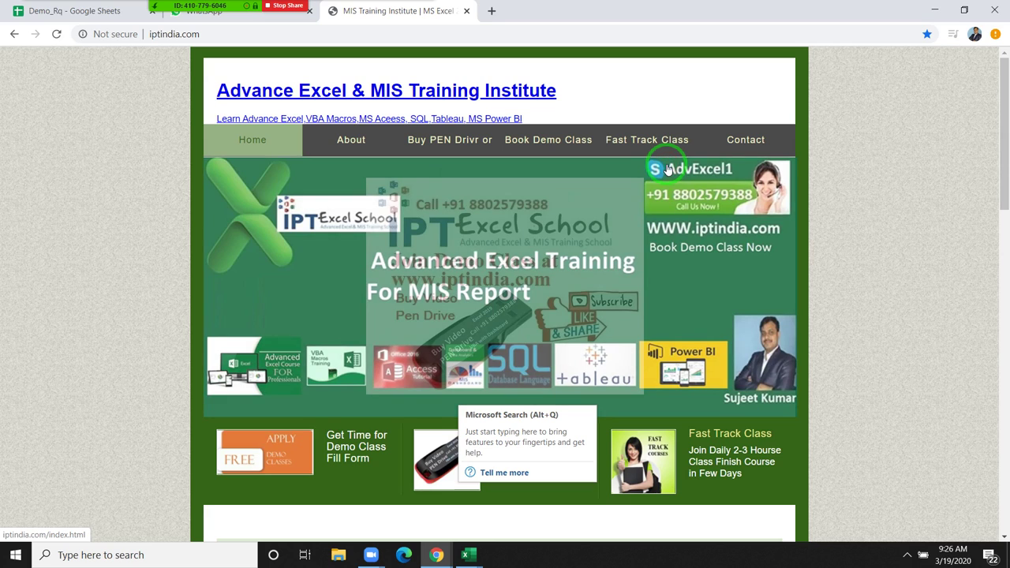
Step: Scroll down to the site footer and highlight its two address entries
{"action": "scroll", "coordinate": [779, 308], "scroll_direction": "down", "scroll_amount": 2}
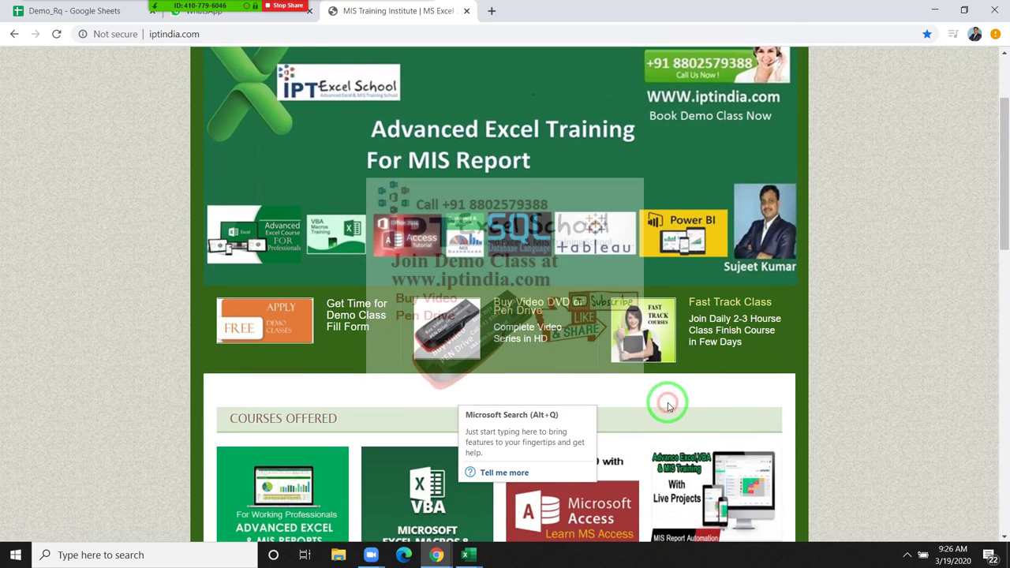
{"action": "scroll", "coordinate": [668, 402], "scroll_direction": "up", "scroll_amount": 2}
{"action": "scroll", "coordinate": [946, 323], "scroll_direction": "down", "scroll_amount": 8}
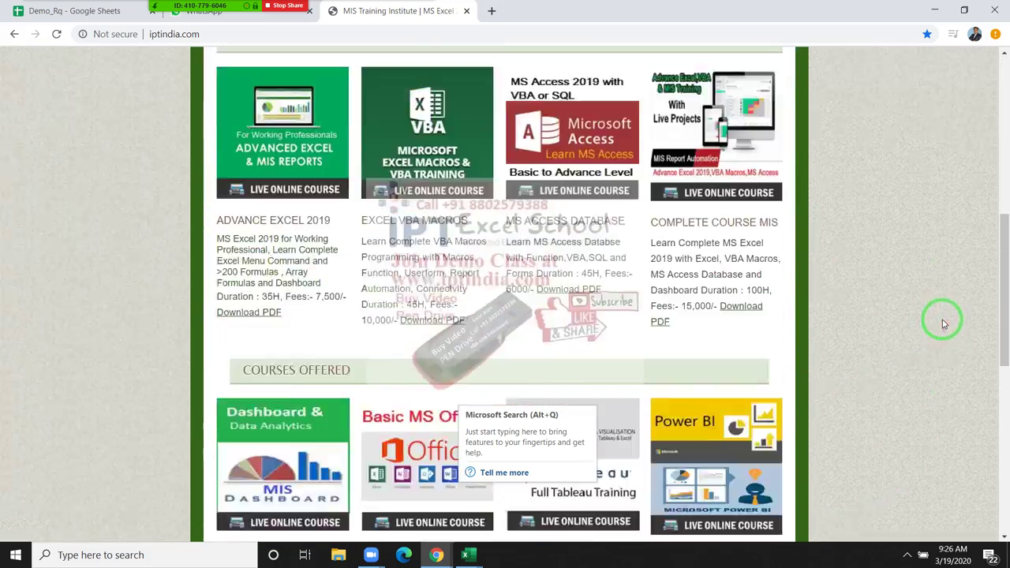
{"action": "scroll", "coordinate": [943, 324], "scroll_direction": "down", "scroll_amount": 7}
{"action": "scroll", "coordinate": [943, 323], "scroll_direction": "down", "scroll_amount": 2}
{"action": "scroll", "coordinate": [928, 329], "scroll_direction": "up", "scroll_amount": 2}
{"action": "scroll", "coordinate": [928, 330], "scroll_direction": "down", "scroll_amount": 2}
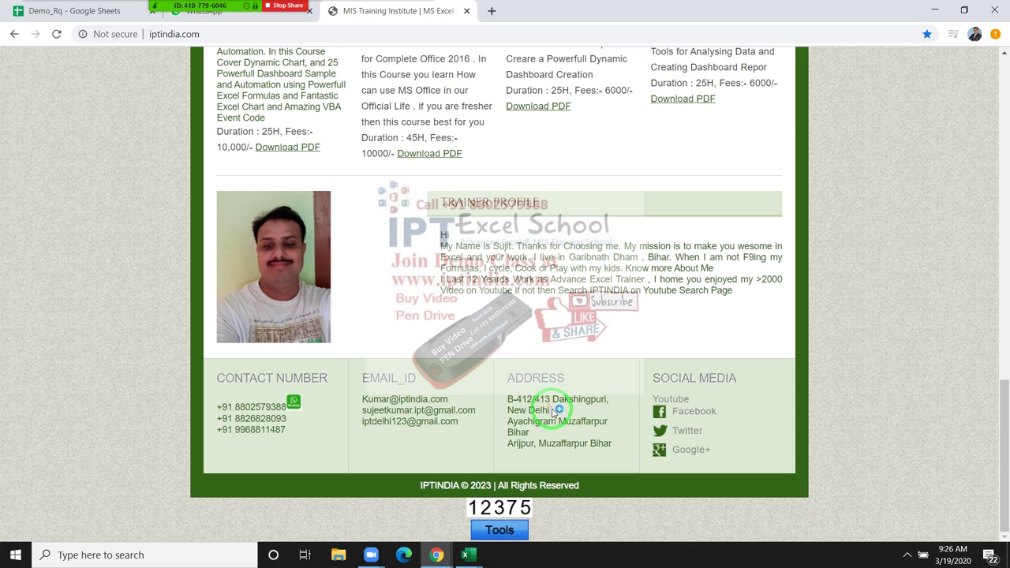
{"action": "left_click_drag", "start_coordinate": [551, 411], "coordinate": [507, 396]}
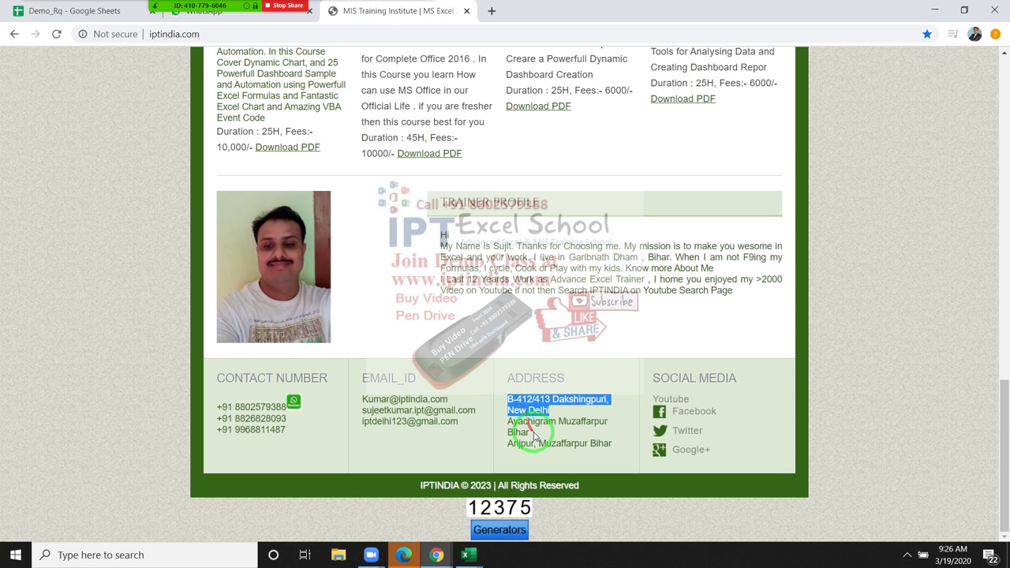
{"action": "mouse_move", "coordinate": [530, 433]}
{"action": "left_mouse_down"}
{"action": "mouse_move", "coordinate": [506, 423]}
{"action": "mouse_move", "coordinate": [509, 443]}
{"action": "mouse_move", "coordinate": [617, 460]}
{"action": "left_mouse_up"}
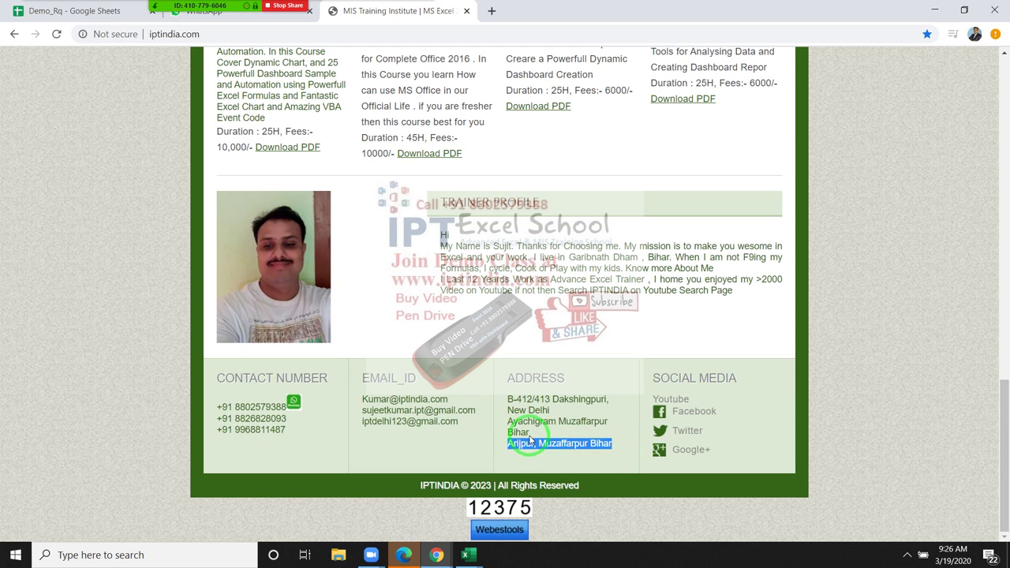
{"action": "mouse_move", "coordinate": [527, 433]}
{"action": "left_mouse_down"}
{"action": "mouse_move", "coordinate": [511, 424]}
{"action": "mouse_move", "coordinate": [510, 402]}
{"action": "left_mouse_up"}
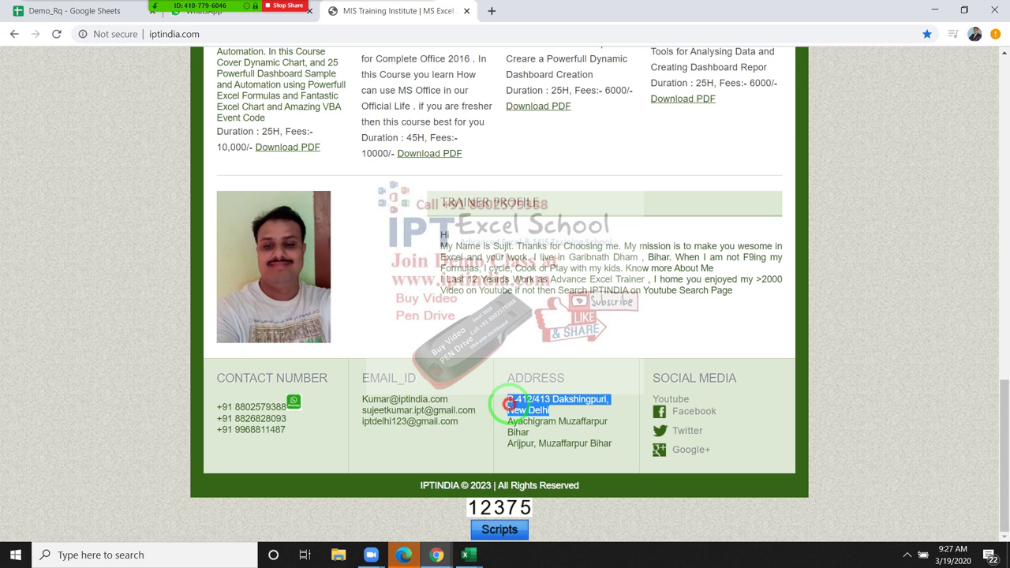
{"action": "left_click_drag", "start_coordinate": [508, 422], "coordinate": [542, 436]}
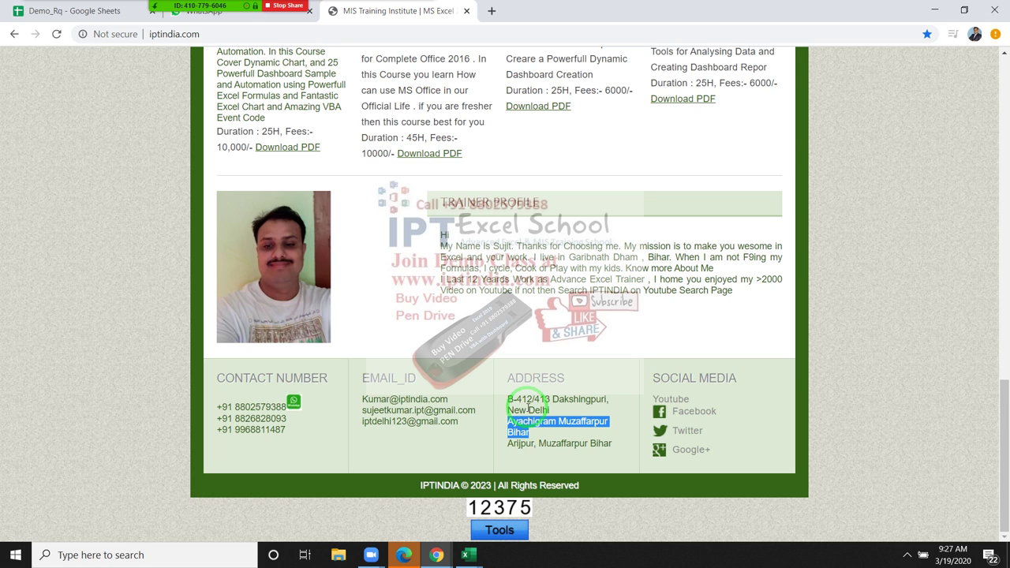
Step: Show the desktop and bring up the screen recorder's control bar from the hidden tray icons
{"action": "key", "text": "super+d"}
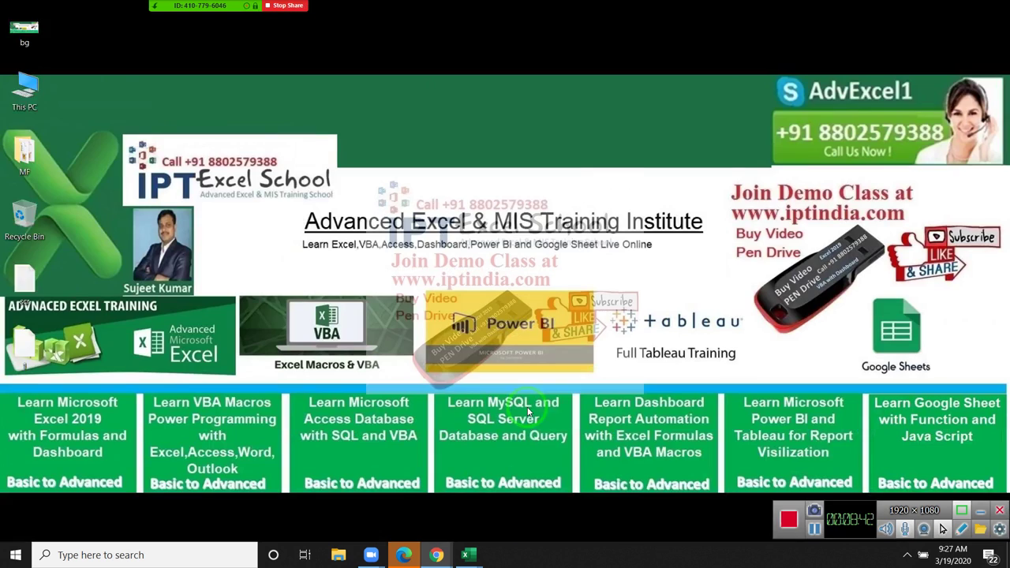
{"action": "left_click", "coordinate": [908, 556]}
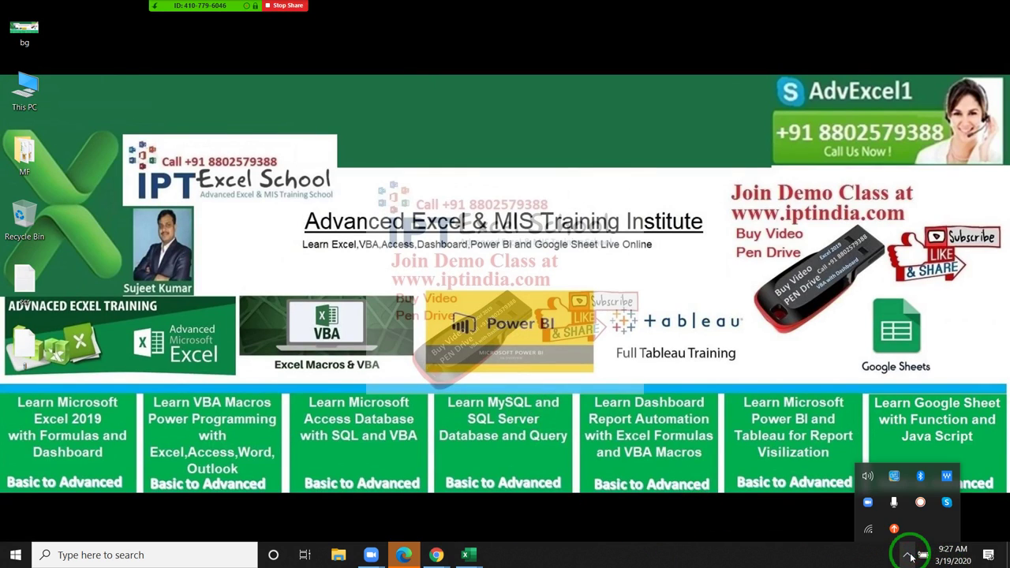
{"action": "left_click", "coordinate": [919, 509]}
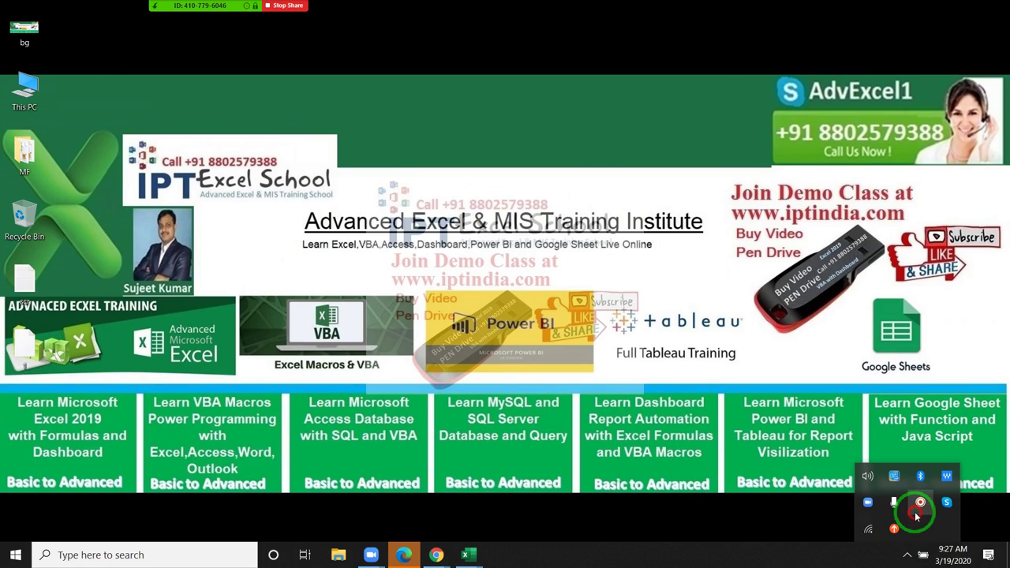
{"action": "left_click", "coordinate": [908, 557]}
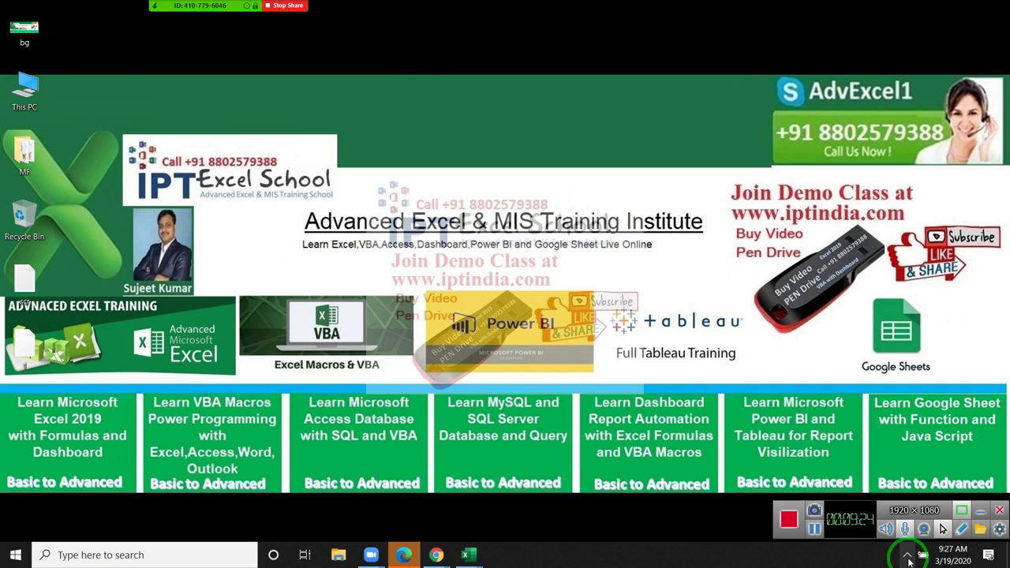
{"action": "left_click", "coordinate": [908, 557]}
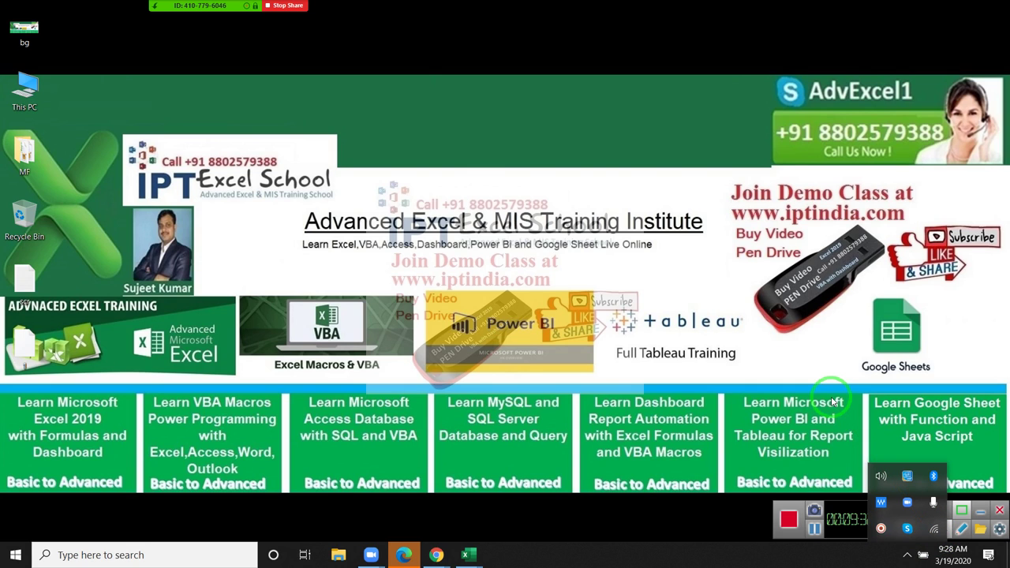
{"action": "left_click", "coordinate": [906, 555]}
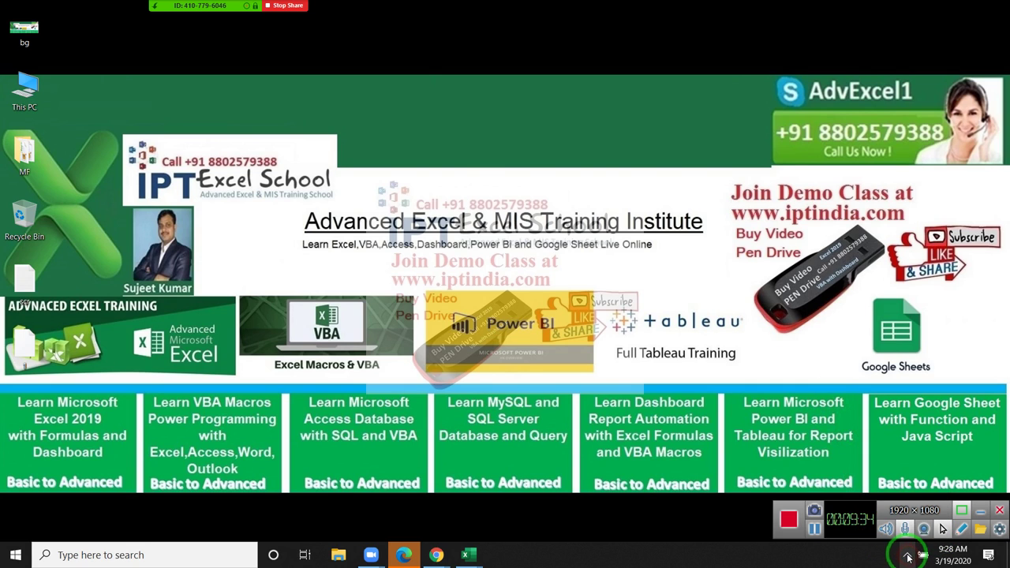